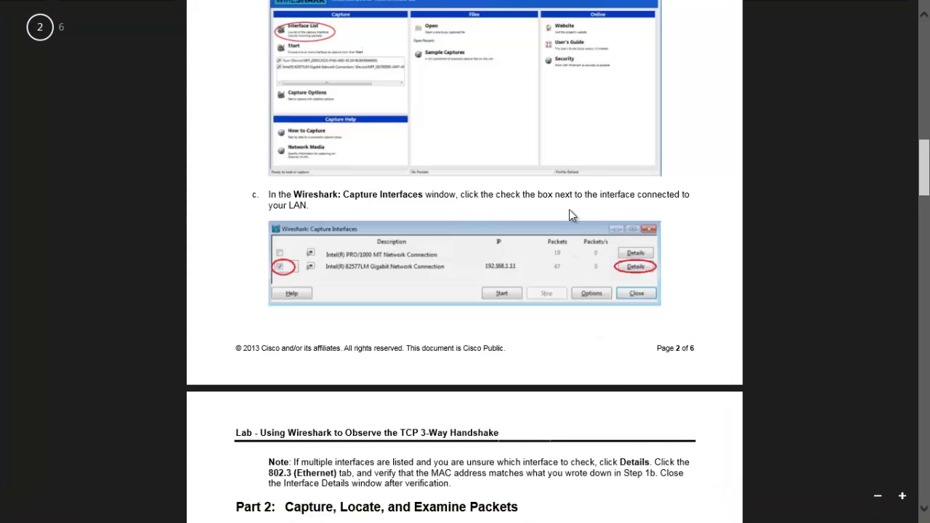
# - Read the lab PDF from its objectives through Part 1, Step 1 on retrieving the PC interface addresses
pyautogui.scroll(15, 570, 211)
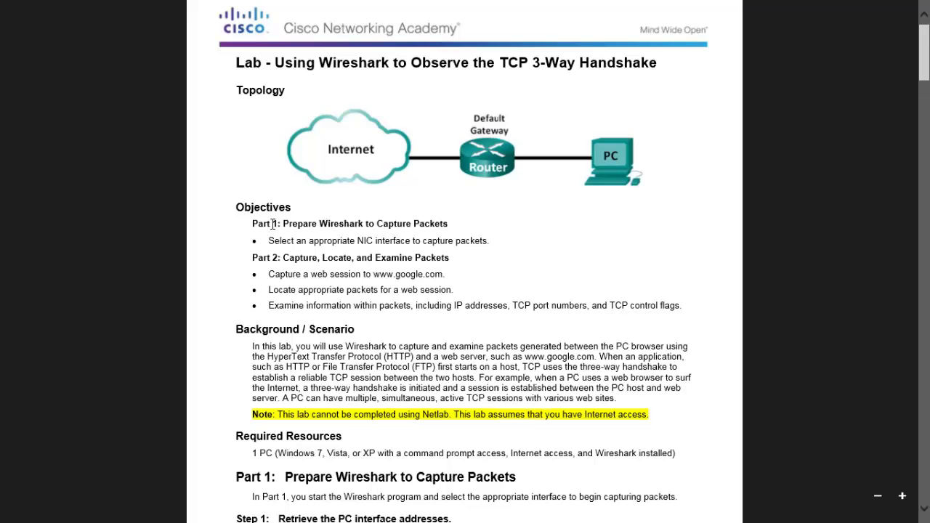
pyautogui.moveTo(275, 224); pyautogui.dragTo(452, 231)
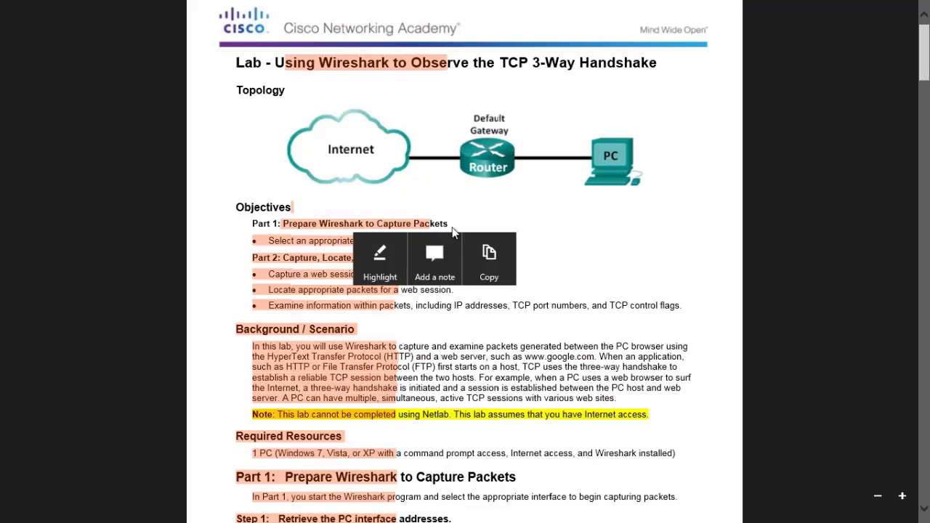
pyautogui.click(469, 227)
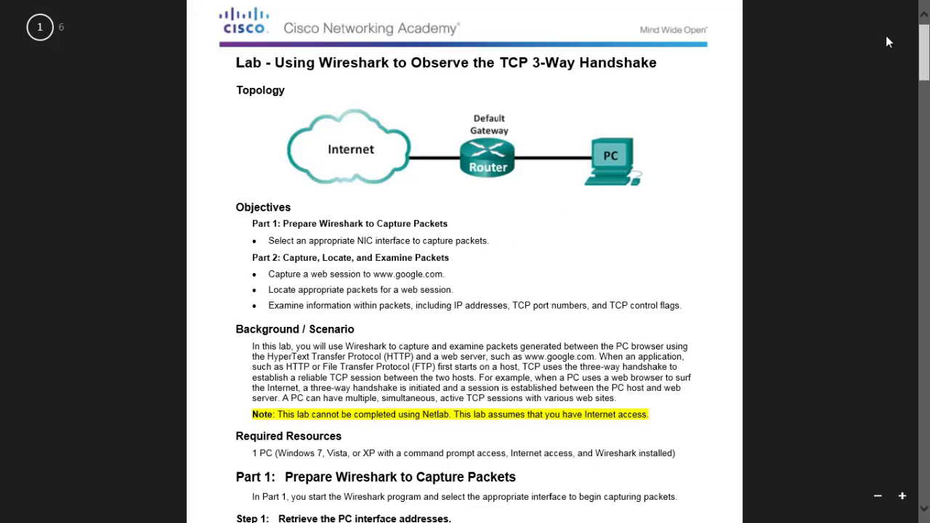
pyautogui.scroll(-4, 921, 52)
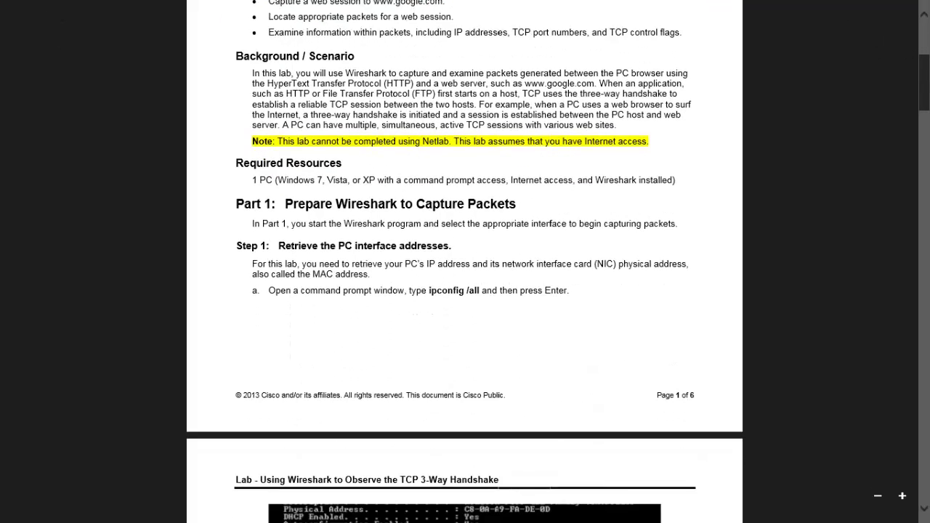
pyautogui.scroll(-1, 921, 65)
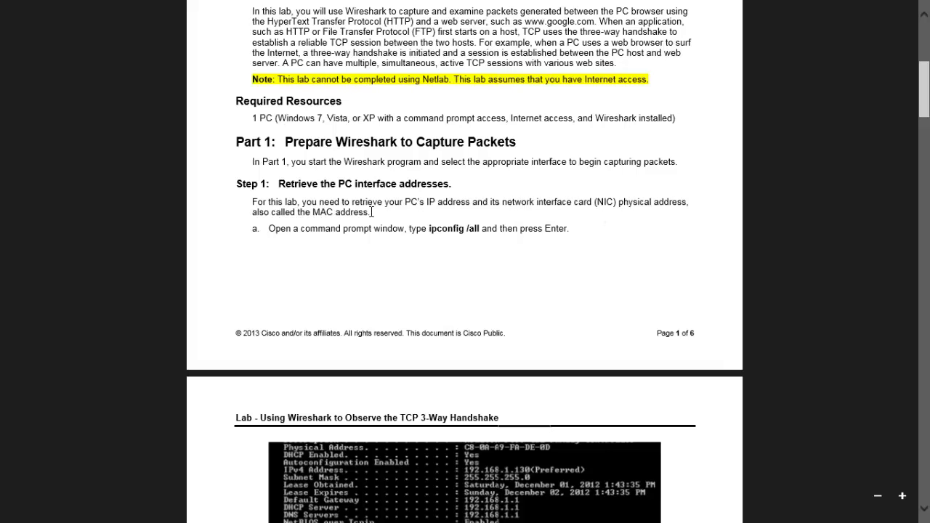
pyautogui.moveTo(923, 101); pyautogui.dragTo(925, 116)
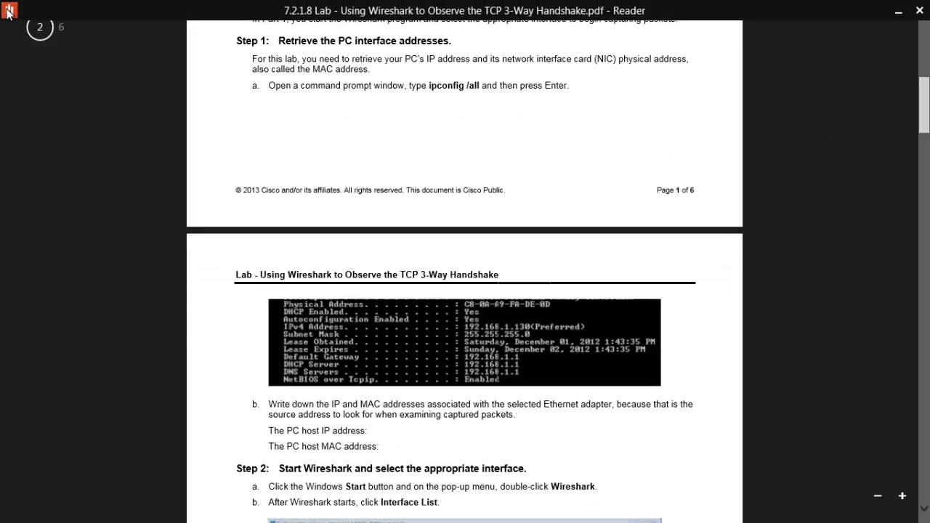
# - Minimize the lab PDF and close all the open Command Prompt windows
pyautogui.click(9, 9)
pyautogui.click(36, 53)
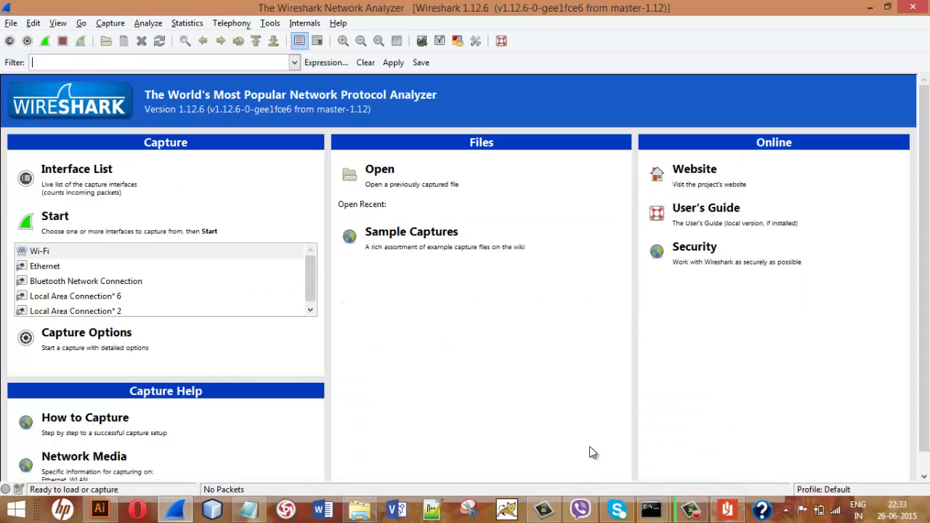
pyautogui.moveTo(651, 510)
pyautogui.moveTo(715, 442)
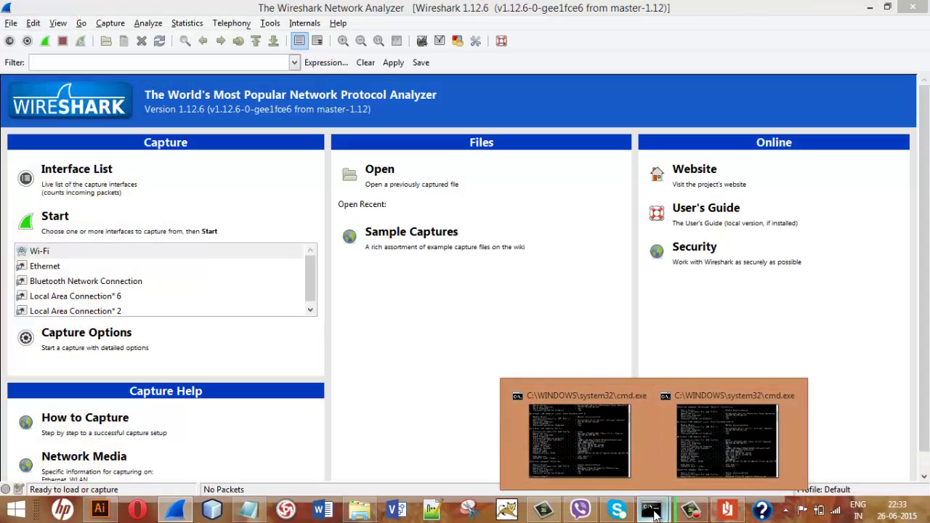
pyautogui.rightClick(651, 510)
pyautogui.click(647, 475)
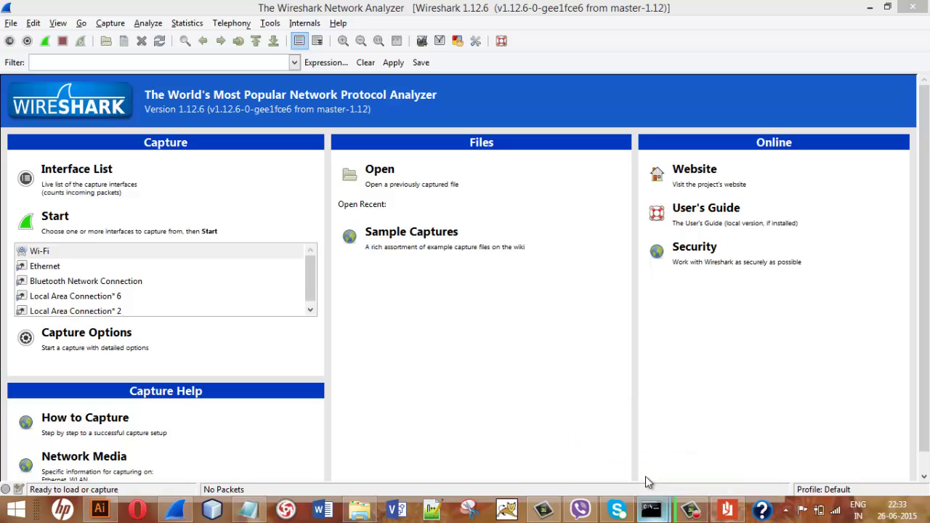
# - Open a new Command Prompt and run ipconfig/all to list the network adapter details
pyautogui.press('super+r')
pyautogui.write('cmd')
pyautogui.press('Return')
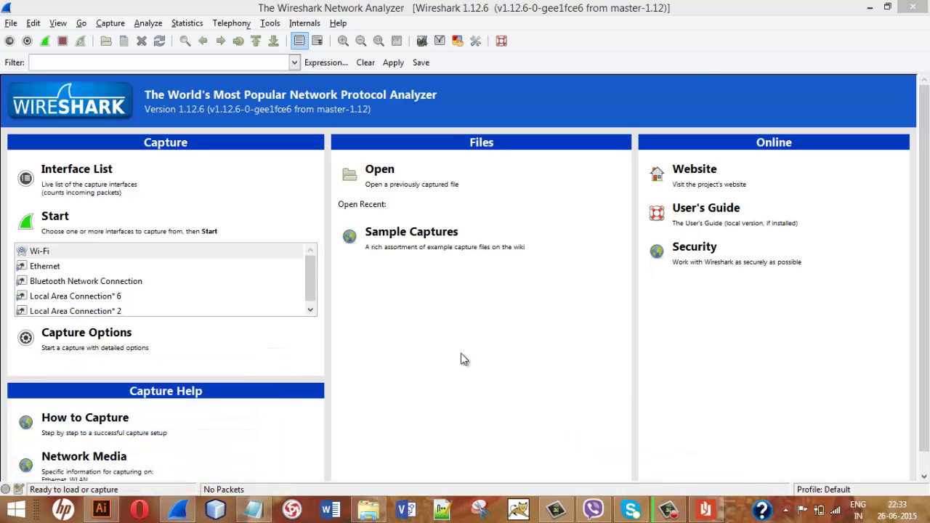
pyautogui.write('ipconfig.')
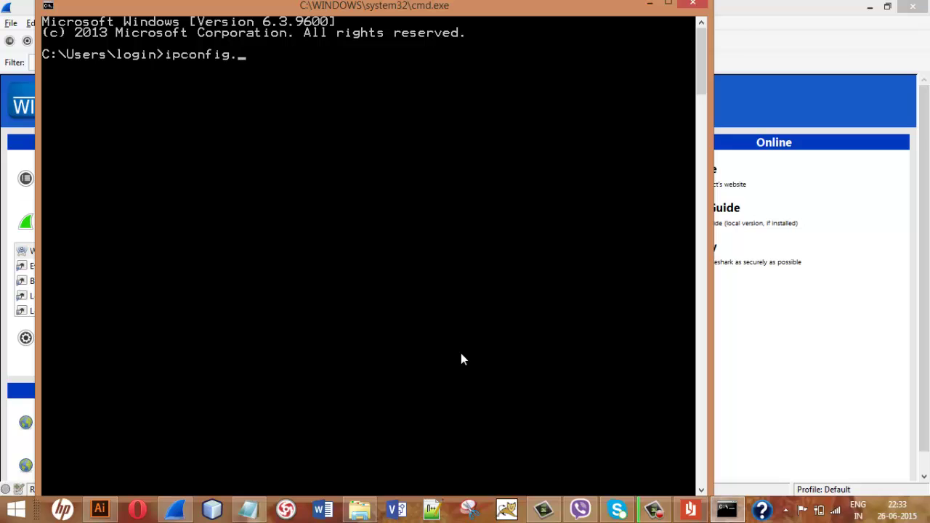
pyautogui.press('BackSpace')
pyautogui.write('/all')
pyautogui.press('Return')
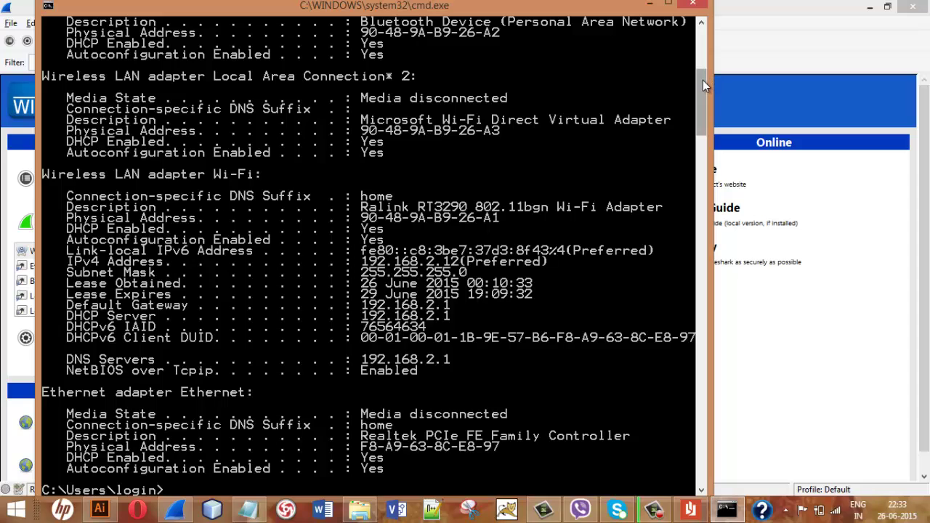
# - Examine the ipconfig output for the physical and IPv4 addresses of each wireless, Bluetooth and Ethernet adapter
pyautogui.moveTo(702, 80)
pyautogui.mouseDown()
pyautogui.moveTo(702, 70)
pyautogui.moveTo(702, 95)
pyautogui.mouseUp()
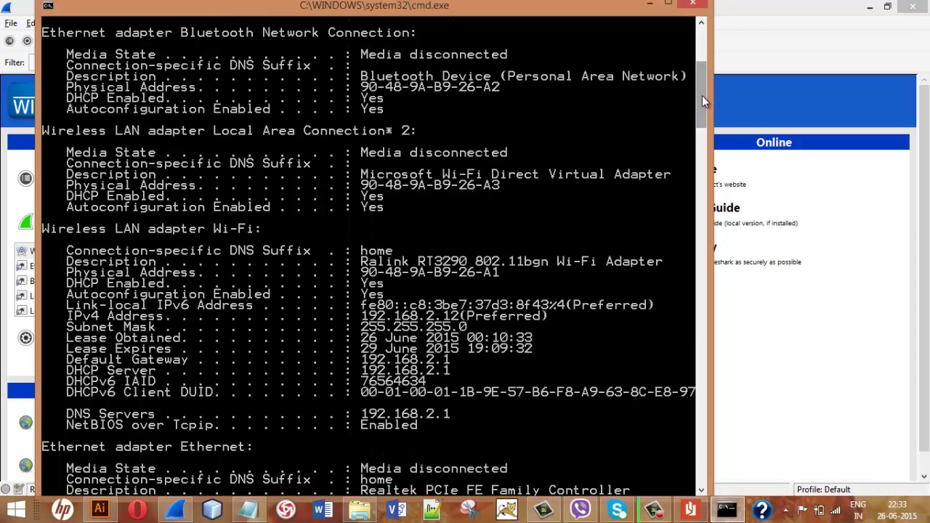
pyautogui.moveTo(702, 96); pyautogui.dragTo(702, 112)
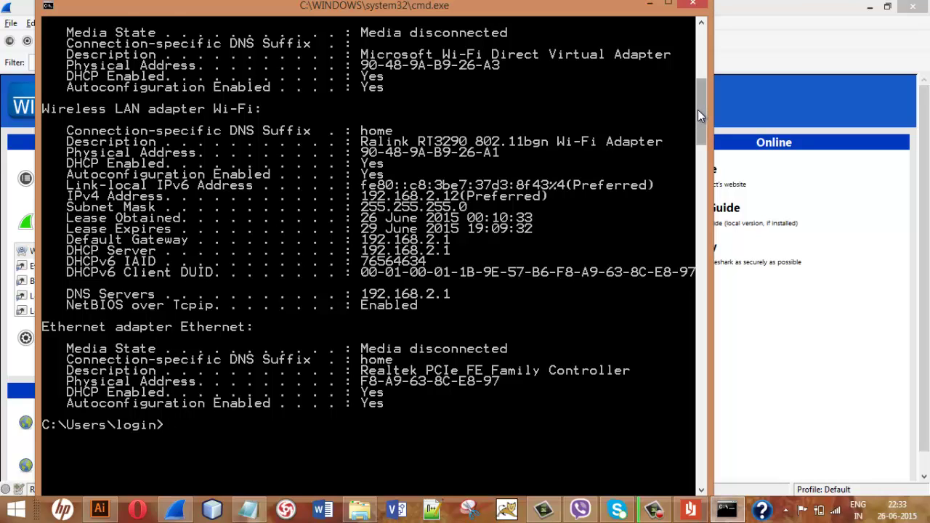
pyautogui.moveTo(697, 110); pyautogui.dragTo(697, 104)
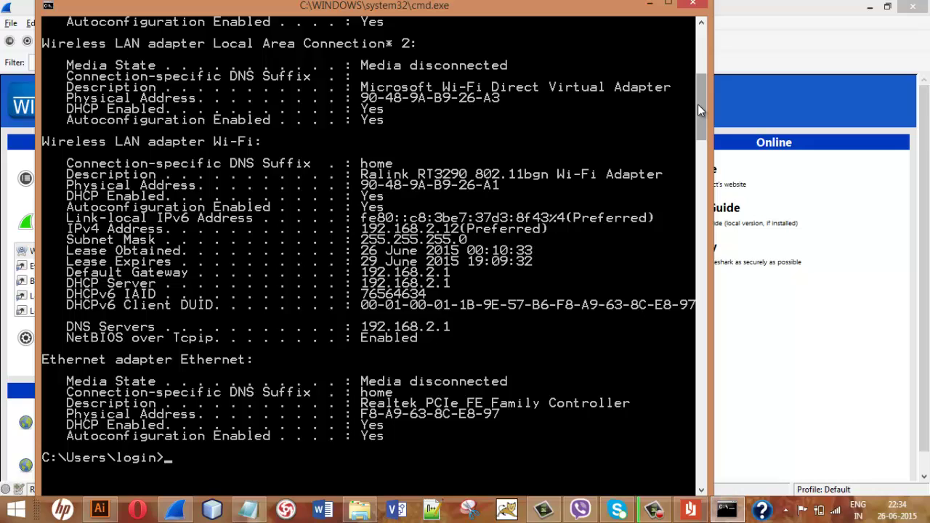
pyautogui.moveTo(698, 106); pyautogui.dragTo(698, 97)
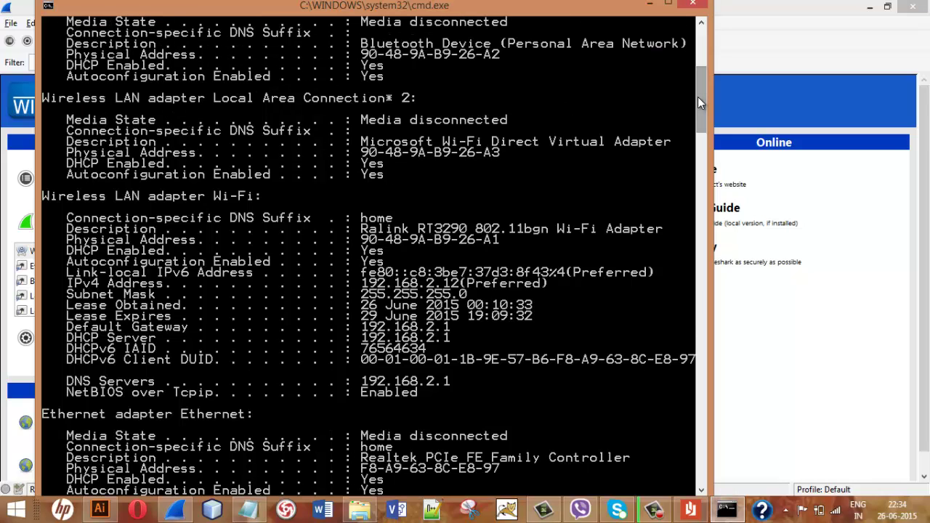
pyautogui.moveTo(697, 96)
pyautogui.mouseDown()
pyautogui.moveTo(698, 84)
pyautogui.moveTo(694, 180)
pyautogui.moveTo(692, 82)
pyautogui.moveTo(701, 79)
pyautogui.mouseUp()
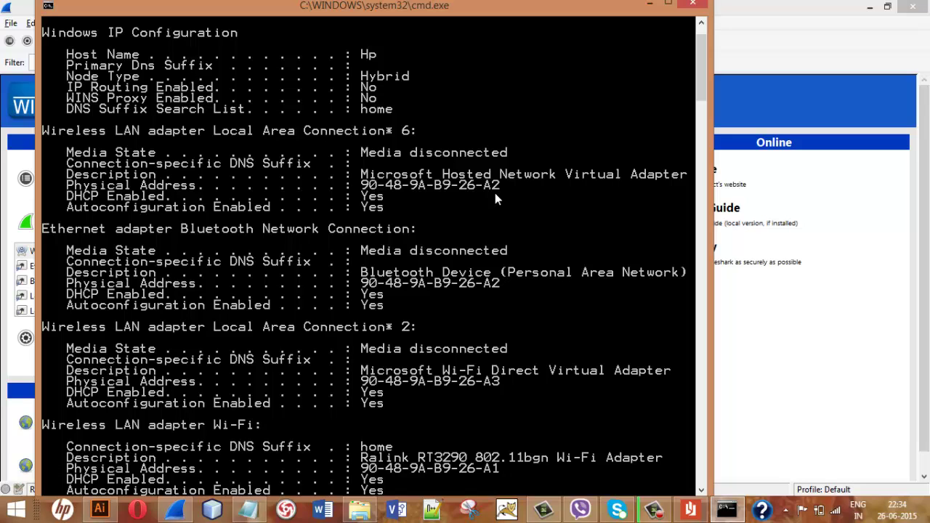
pyautogui.moveTo(701, 63); pyautogui.dragTo(702, 125)
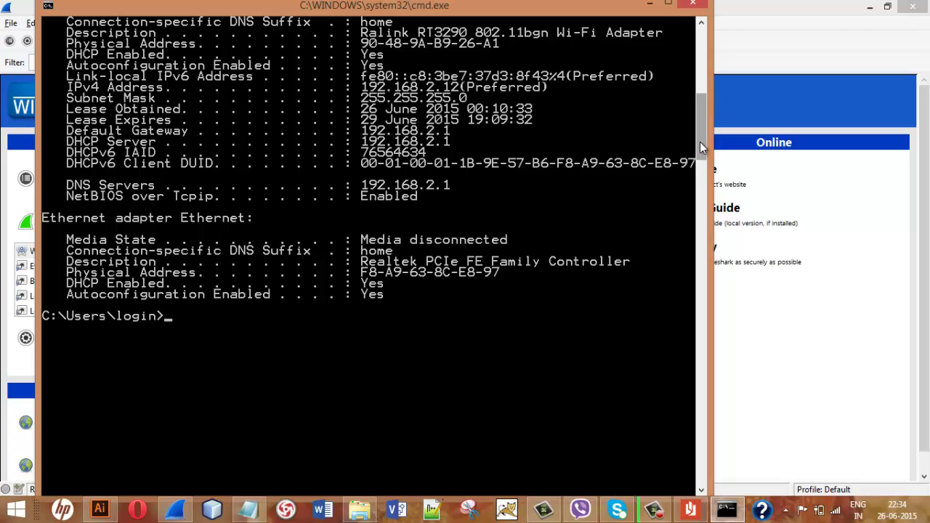
pyautogui.moveTo(699, 136); pyautogui.dragTo(699, 75)
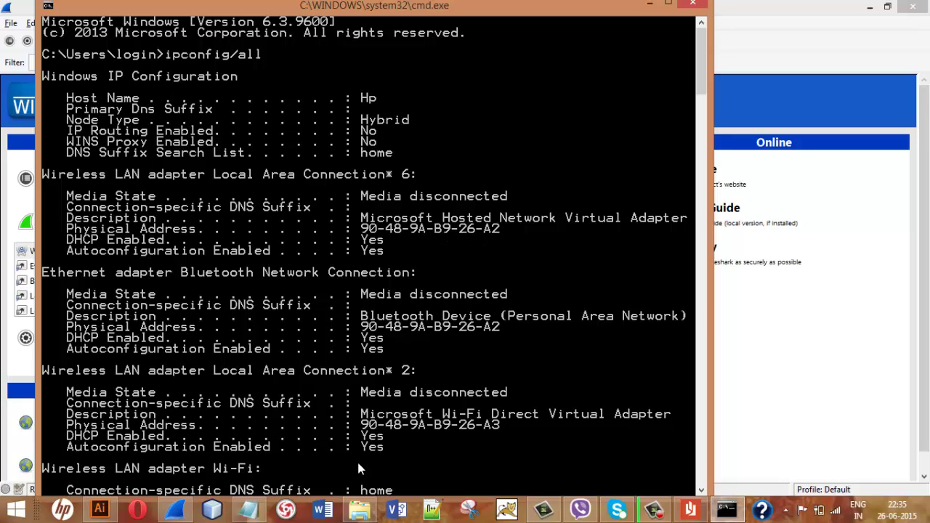
# - Bring up the Notepad notes beside the ipconfig output and change the end of the recorded MAC address to a2
pyautogui.click(244, 512)
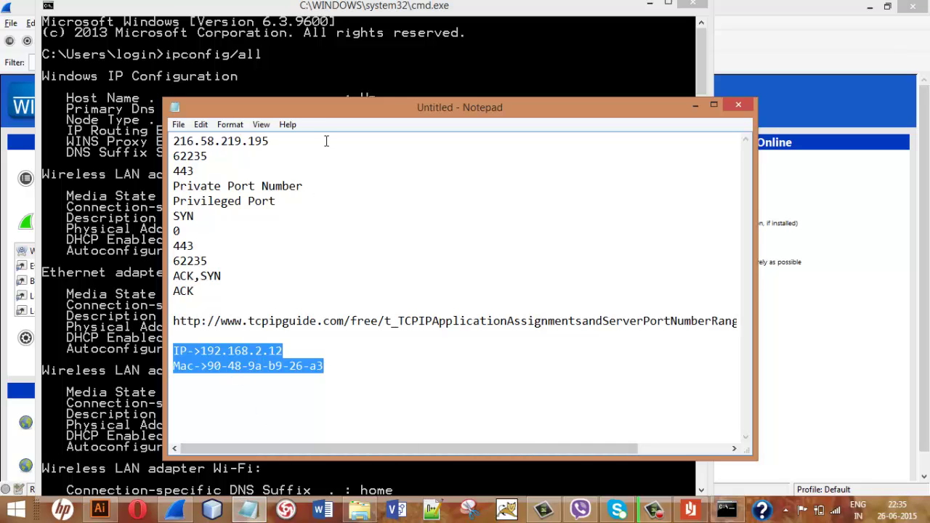
pyautogui.moveTo(299, 105); pyautogui.dragTo(311, 223)
pyautogui.click(337, 483)
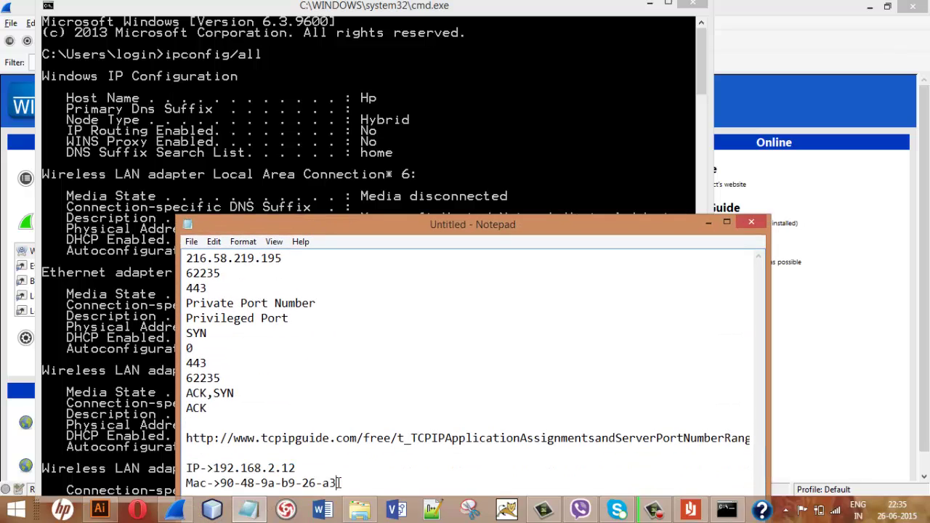
pyautogui.click(420, 144)
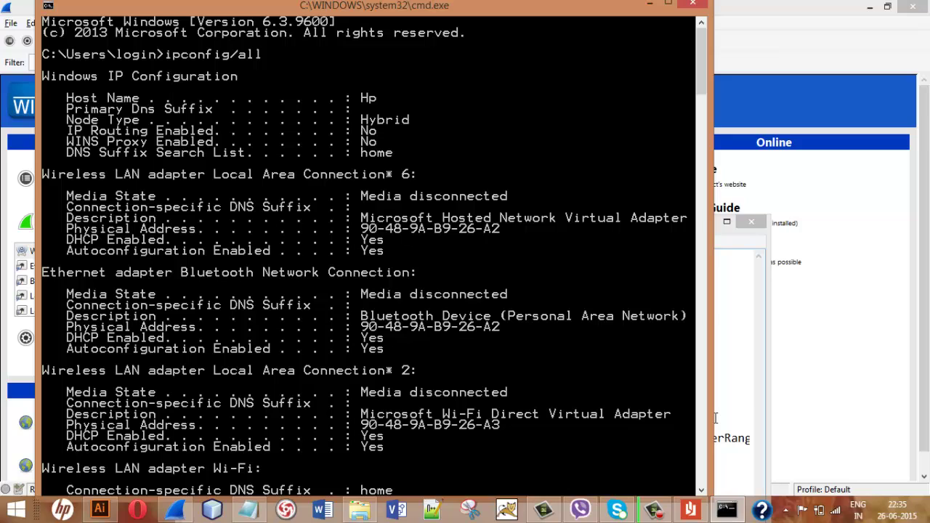
pyautogui.click(655, 515)
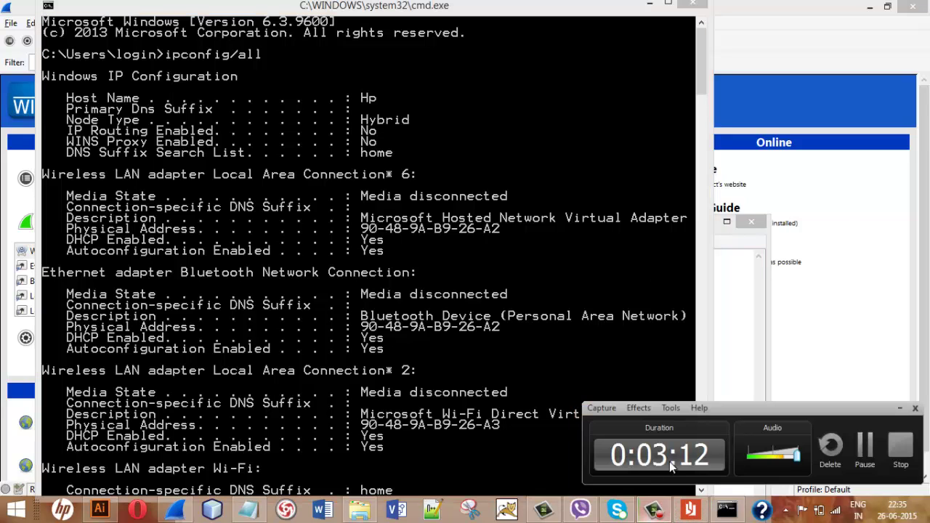
pyautogui.click(863, 446)
pyautogui.click(862, 448)
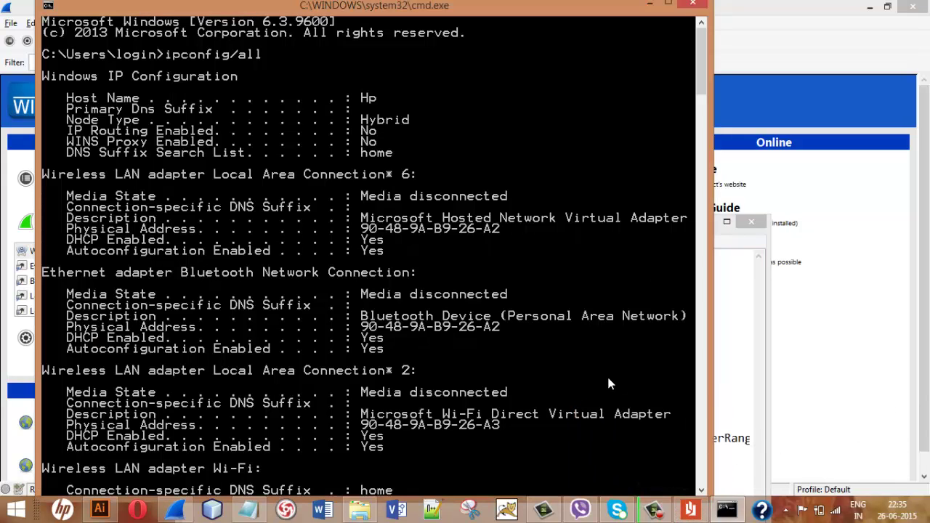
pyautogui.click(657, 513)
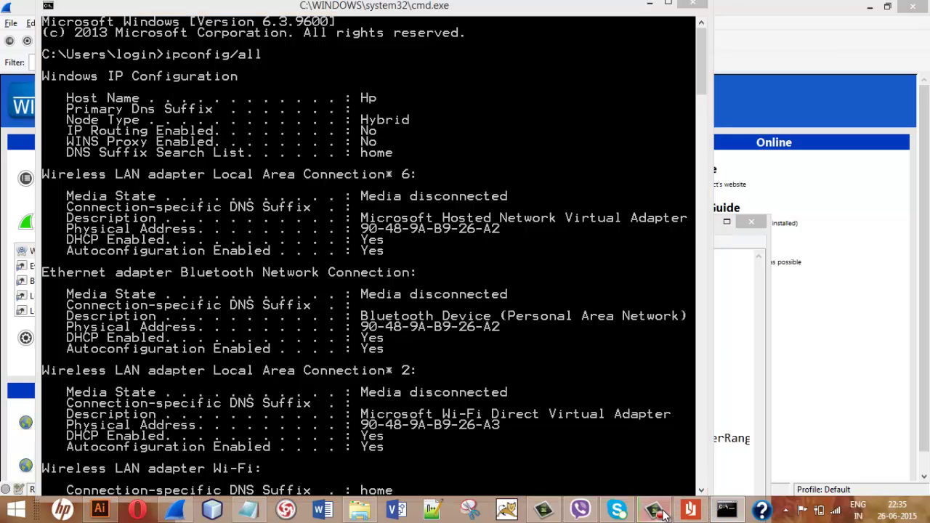
pyautogui.click(661, 513)
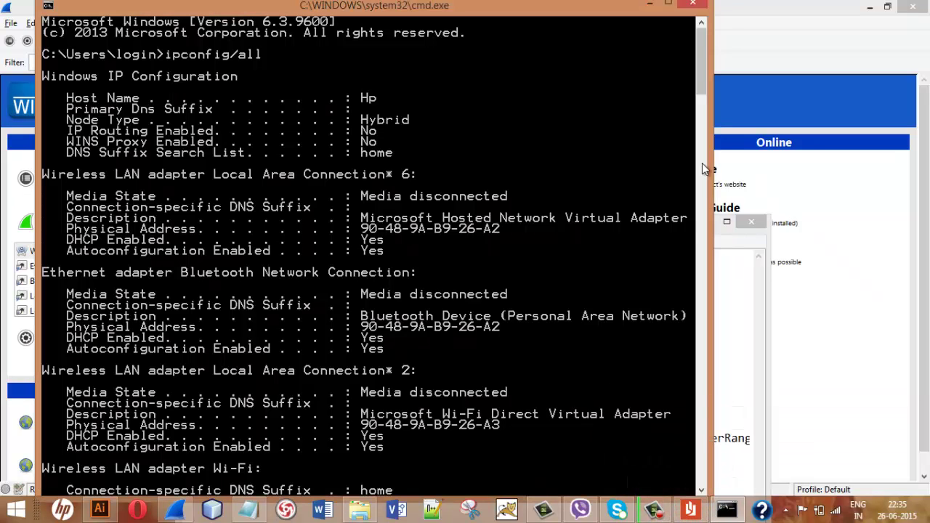
# - Check the Wi-Fi and Ethernet adapter addresses in the ipconfig output again
pyautogui.moveTo(701, 75); pyautogui.dragTo(699, 126)
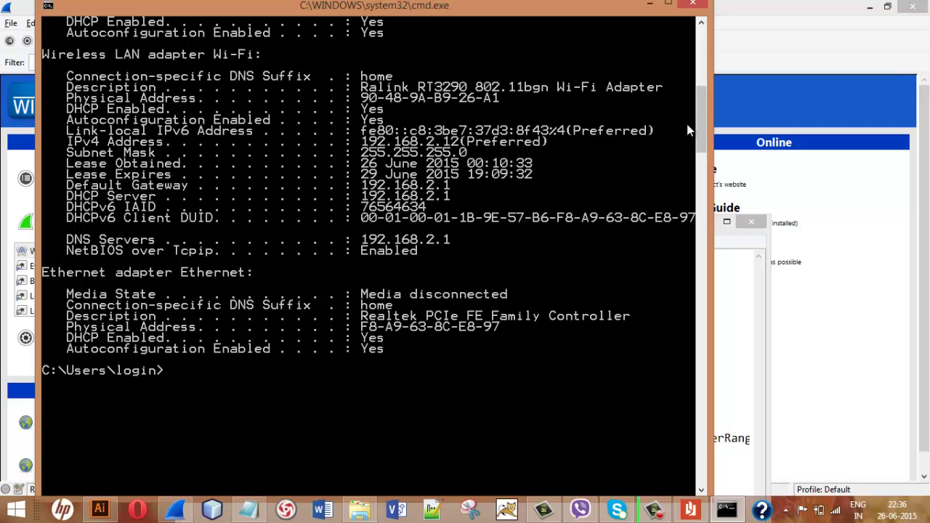
pyautogui.moveTo(697, 127)
pyautogui.mouseDown()
pyautogui.moveTo(702, 93)
pyautogui.moveTo(710, 181)
pyautogui.moveTo(699, 133)
pyautogui.mouseUp()
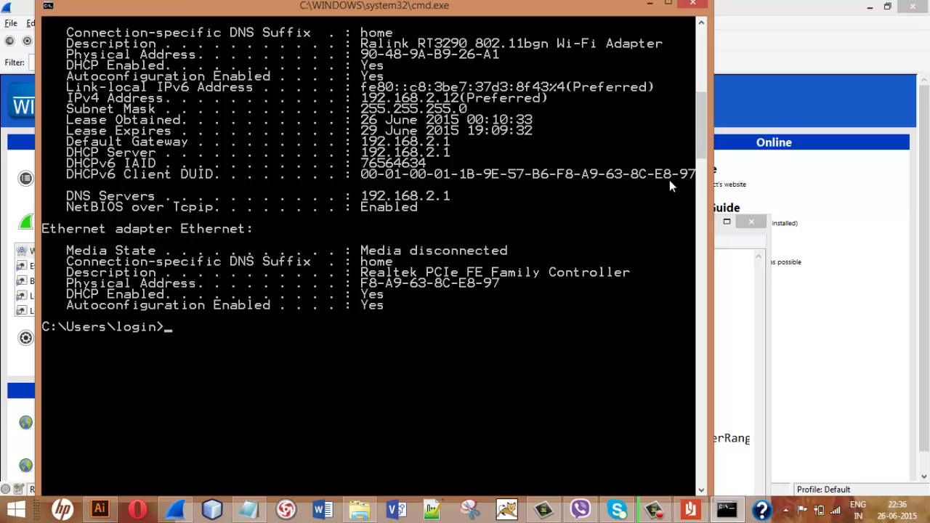
pyautogui.moveTo(700, 122); pyautogui.dragTo(698, 52)
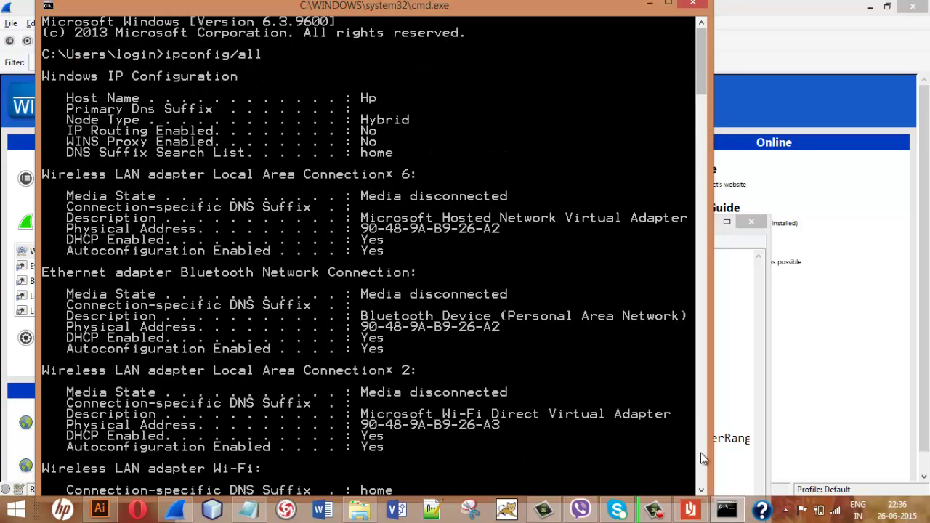
# - Switch to the Notepad notes and correct the recorded MAC address to 90-48-9a-b9-26-a3
pyautogui.click(254, 510)
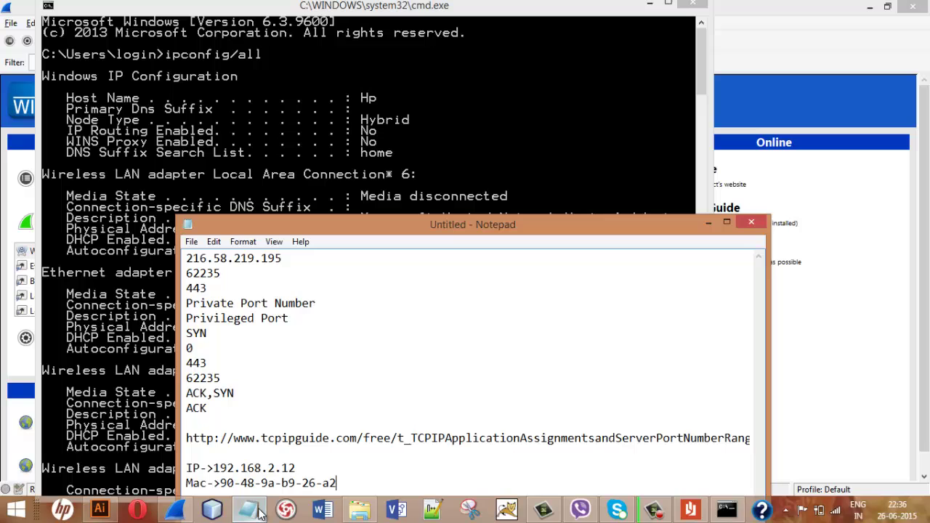
pyautogui.moveTo(341, 483); pyautogui.dragTo(201, 469)
pyautogui.click(304, 471)
pyautogui.moveTo(303, 471); pyautogui.dragTo(213, 471)
pyautogui.moveTo(287, 221); pyautogui.dragTo(272, 130)
pyautogui.moveTo(322, 393)
pyautogui.mouseDown()
pyautogui.moveTo(219, 398)
pyautogui.moveTo(325, 393)
pyautogui.mouseUp()
pyautogui.press('BackSpace')
pyautogui.write('3')
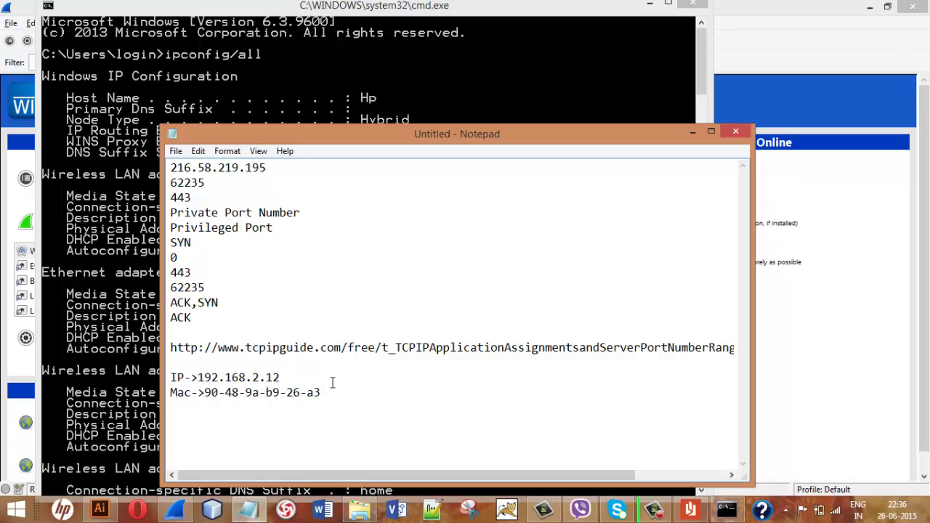
# - Highlight the recorded IP and MAC addresses in the notes
pyautogui.moveTo(205, 392); pyautogui.dragTo(336, 389)
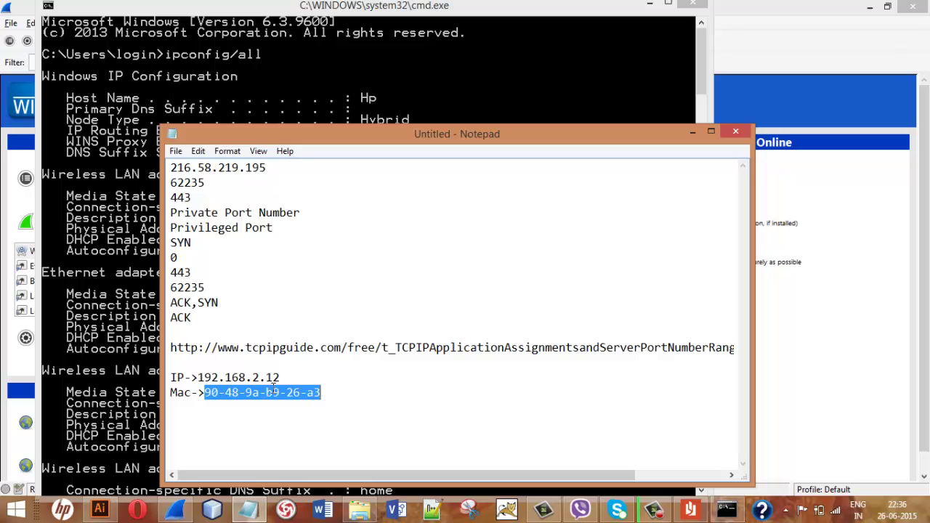
pyautogui.click(218, 377)
pyautogui.moveTo(198, 376); pyautogui.dragTo(321, 395)
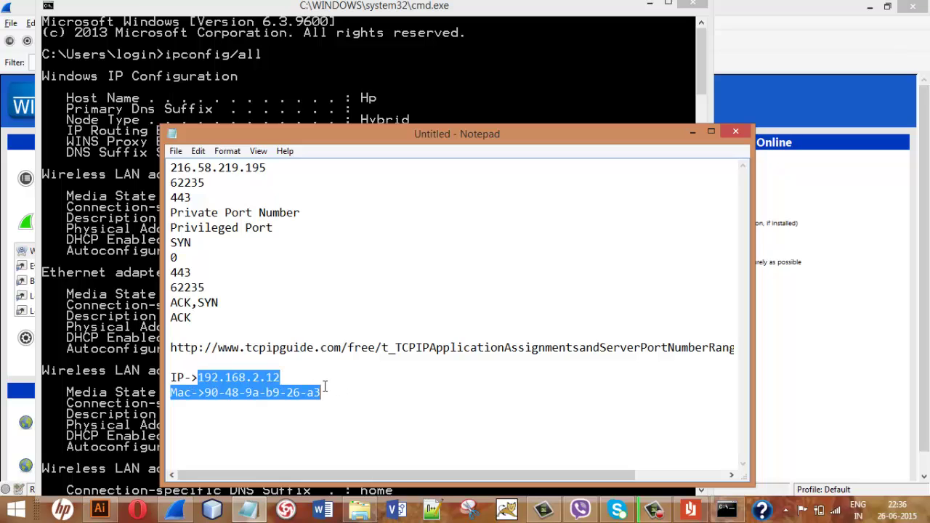
# - Switch to the lab PDF, highlight the PC host IP and MAC address questions, and view Step 2 on starting Wireshark
pyautogui.click(694, 513)
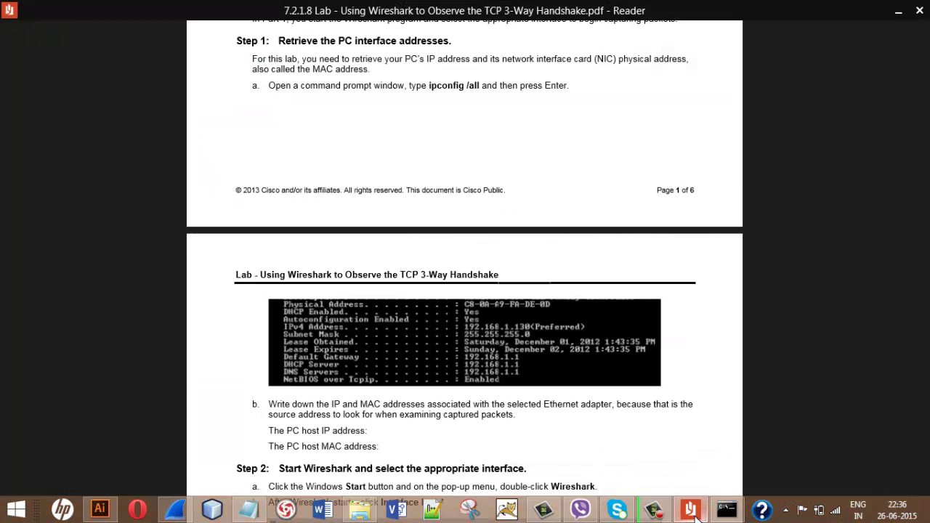
pyautogui.moveTo(274, 429); pyautogui.dragTo(386, 443)
pyautogui.scroll(-2, 928, 105)
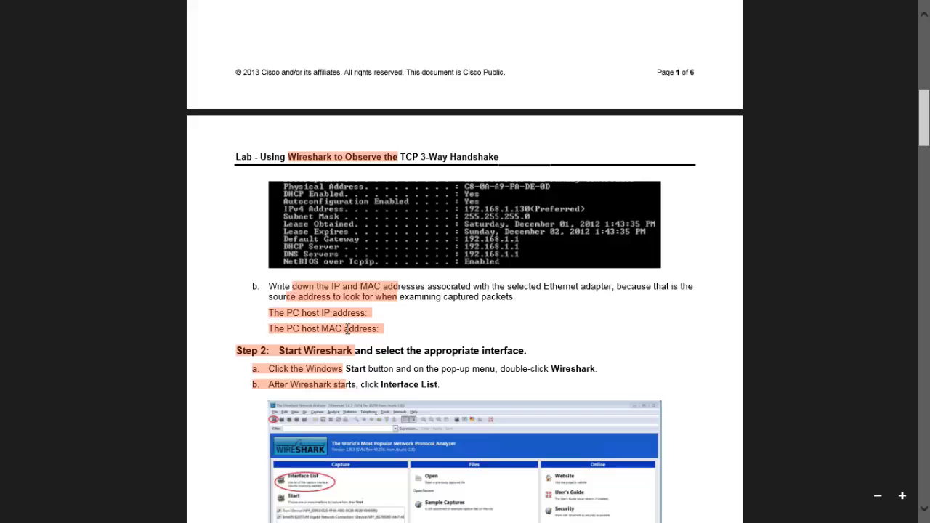
# - Switch from the lab PDF to Wireshark, open the interface list and start a capture on the Wi-Fi interface
pyautogui.moveTo(924, 107); pyautogui.dragTo(926, 138)
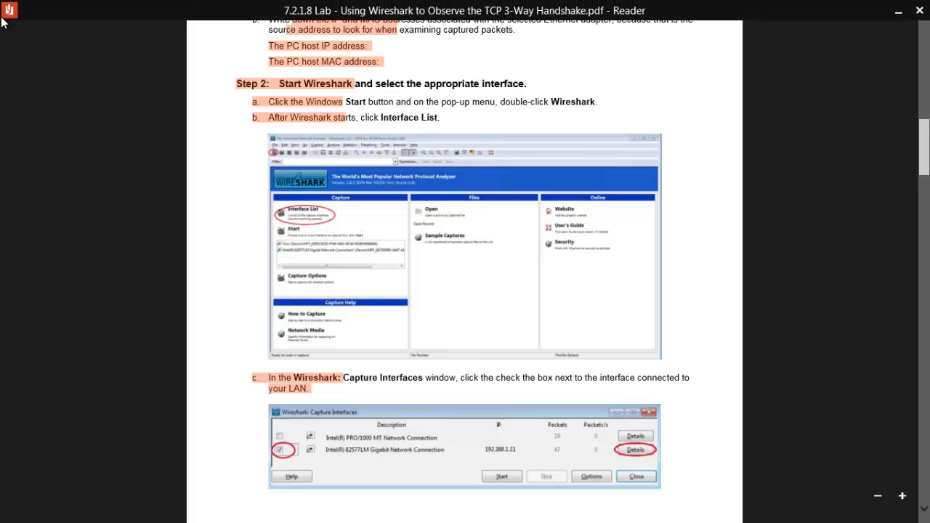
pyautogui.click(8, 11)
pyautogui.click(44, 58)
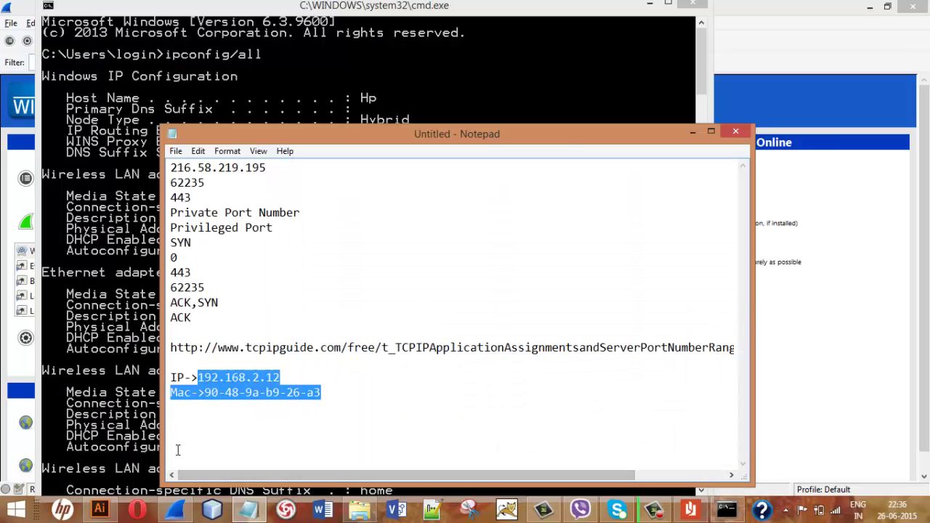
pyautogui.click(175, 509)
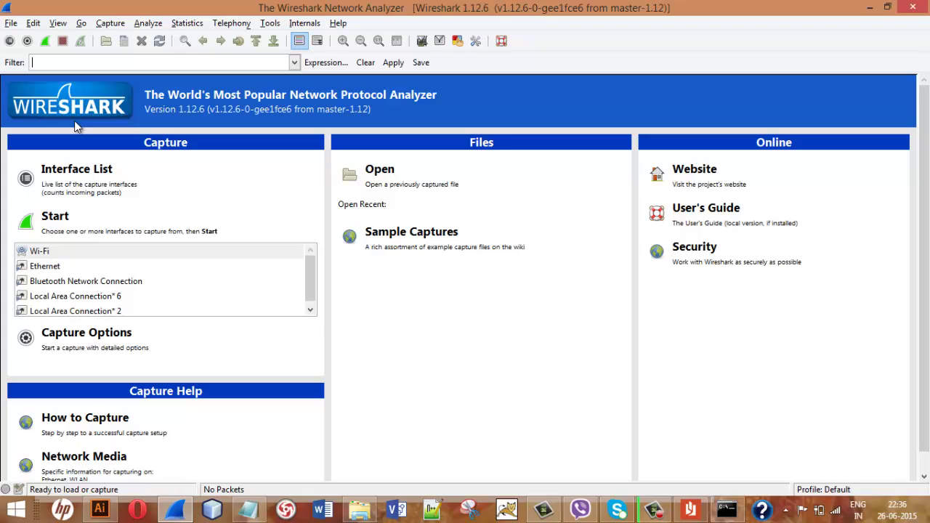
pyautogui.click(91, 176)
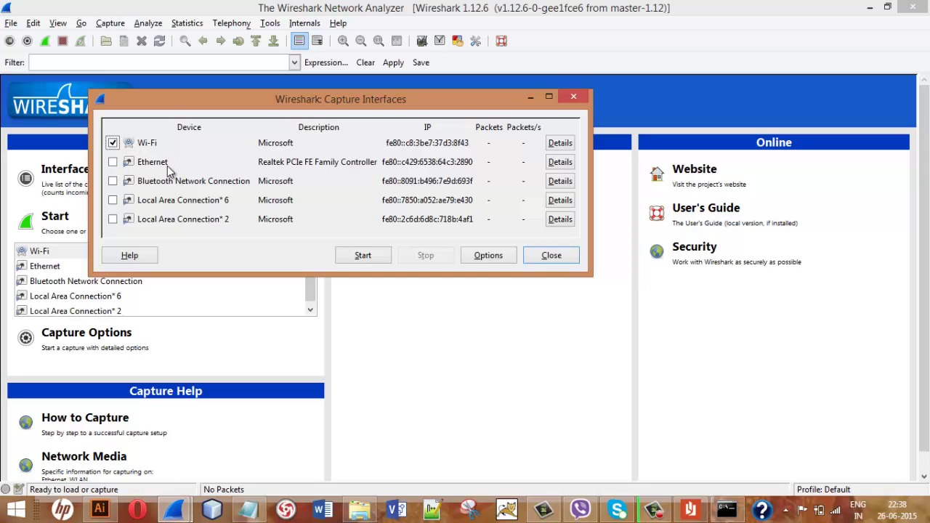
pyautogui.click(365, 255)
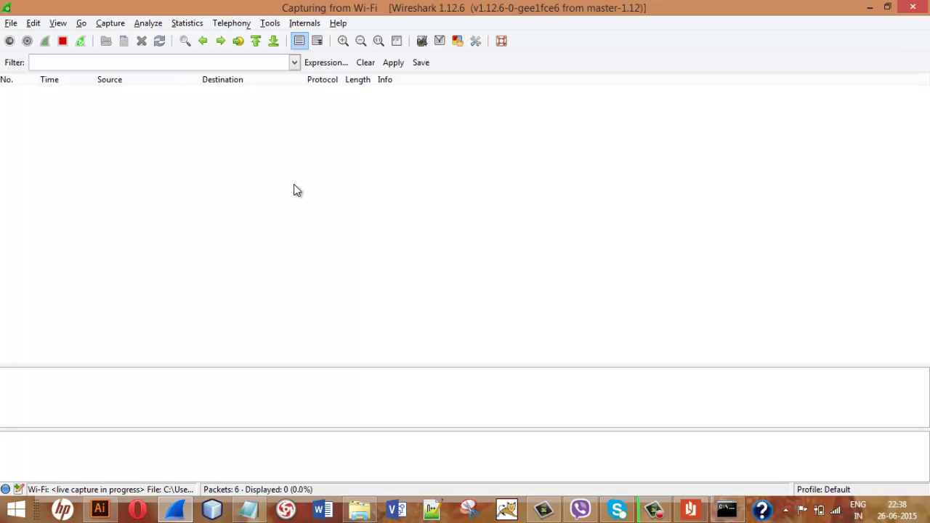
# - Switch to Opera and load google.com to generate traffic for the running capture
pyautogui.click(140, 512)
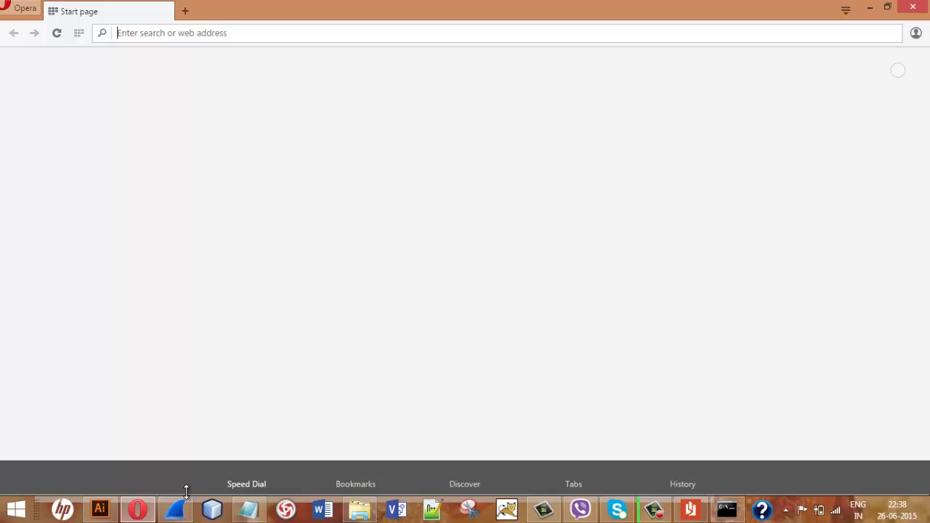
pyautogui.click(178, 512)
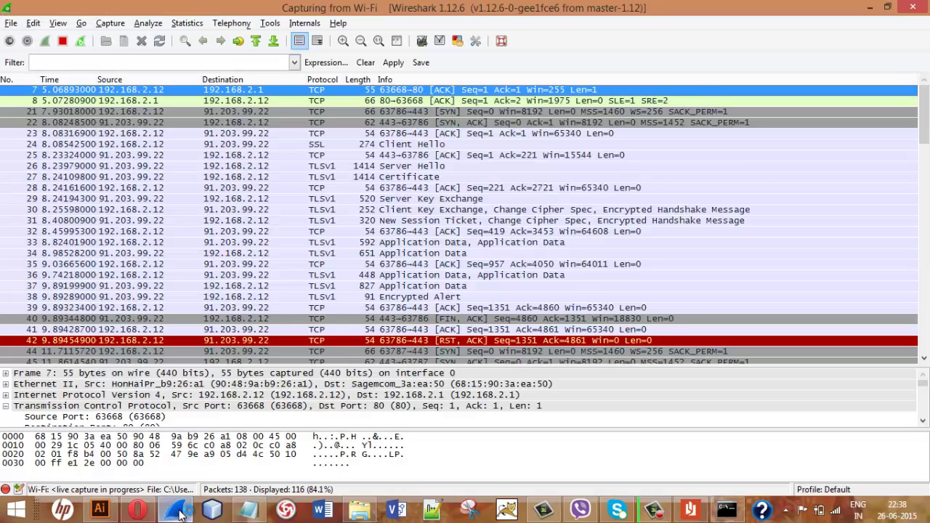
pyautogui.click(135, 511)
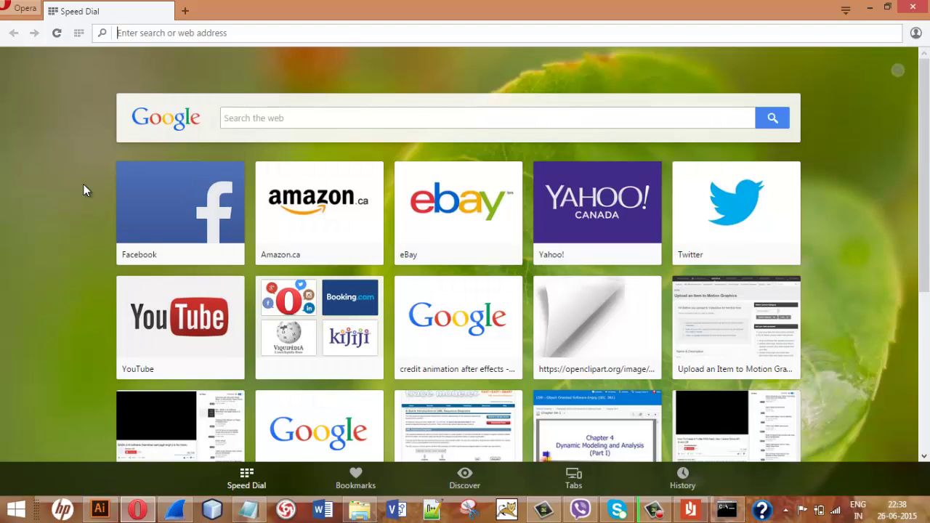
pyautogui.write('google.co')
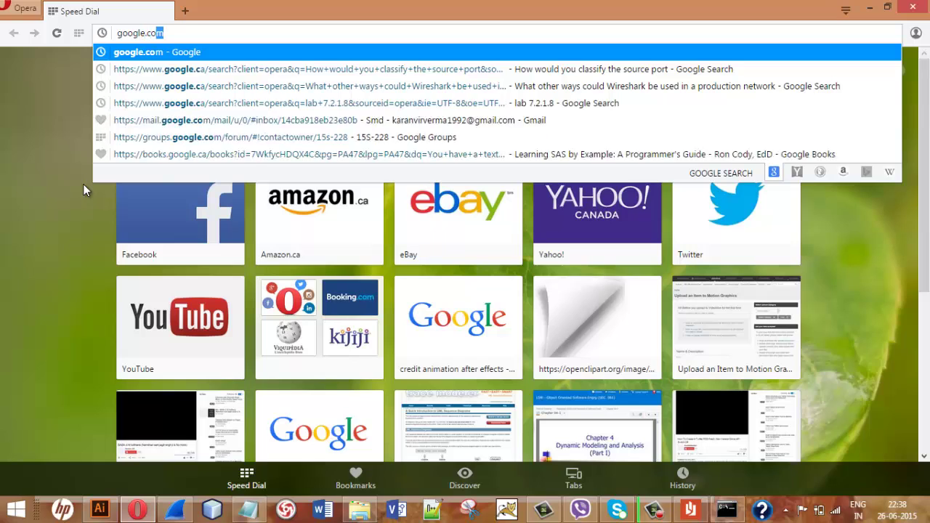
pyautogui.press('Return')
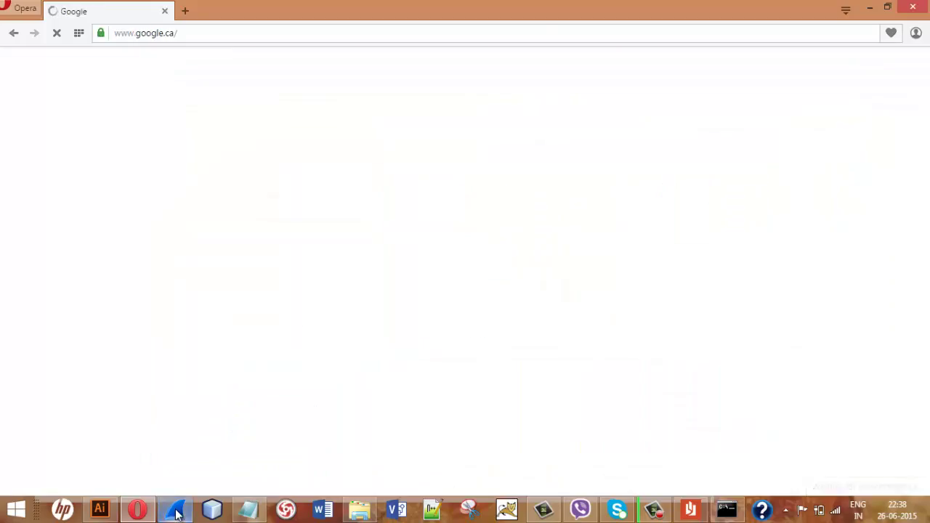
# - Switch back to Wireshark and look through the captured packets
pyautogui.click(174, 508)
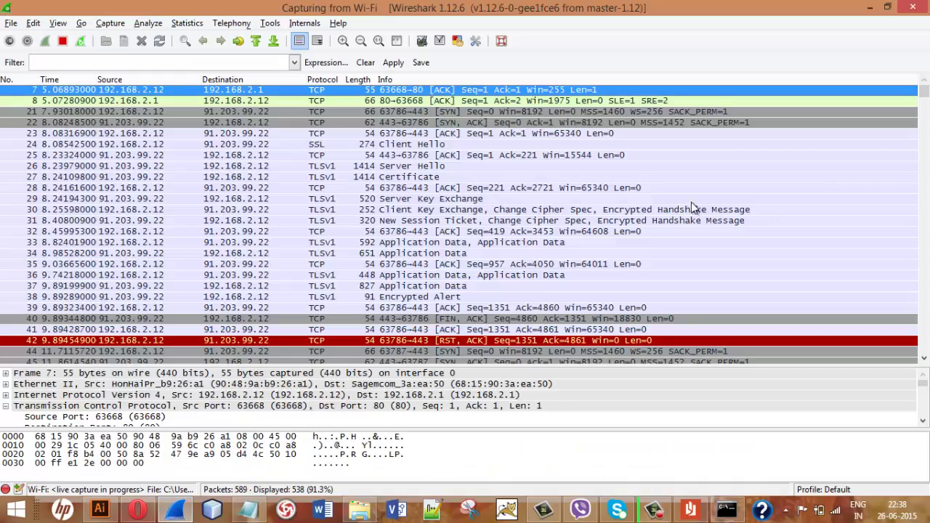
pyautogui.moveTo(923, 91); pyautogui.dragTo(923, 138)
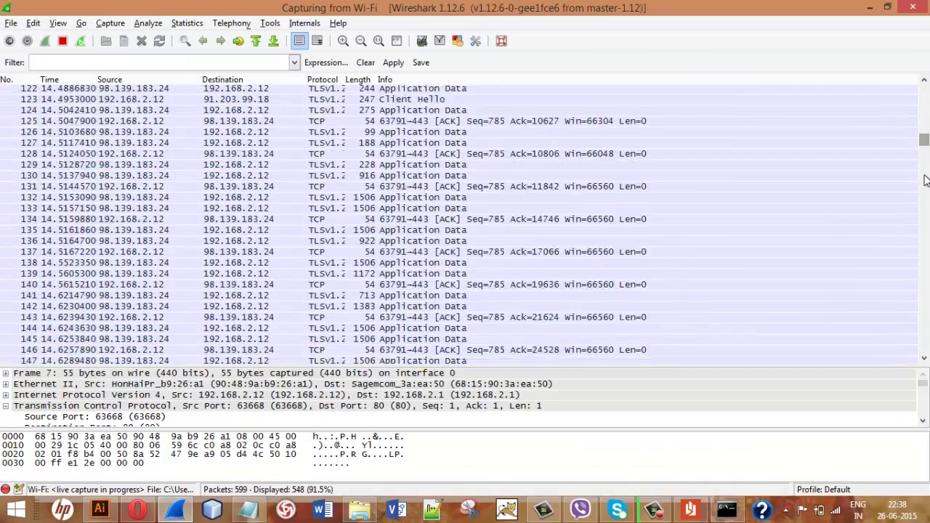
pyautogui.moveTo(925, 180); pyautogui.dragTo(925, 87)
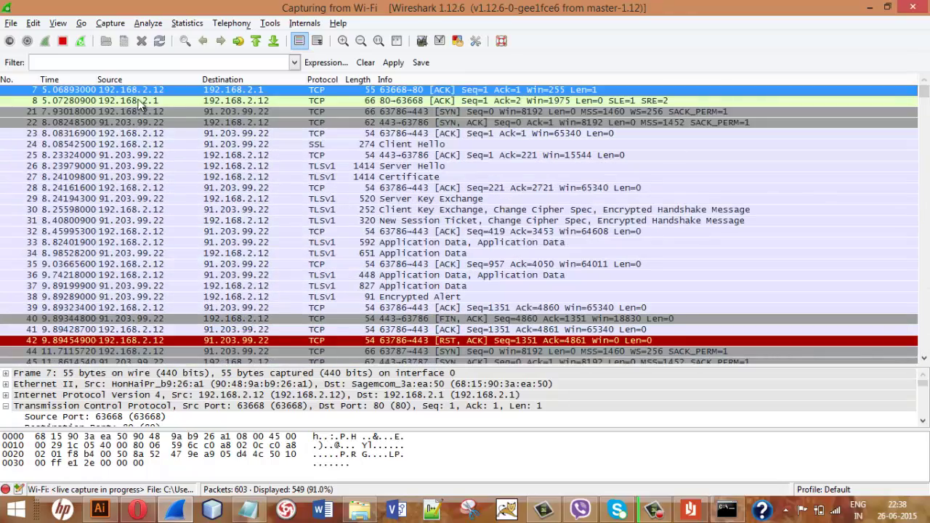
# - Filter the captured packets with the display filter dns
pyautogui.click(95, 62)
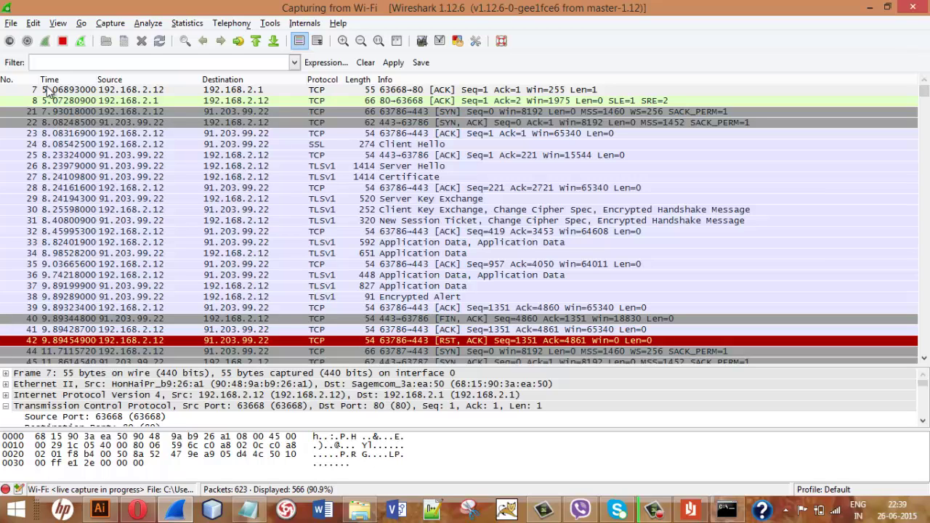
pyautogui.write('DNS')
pyautogui.press('Return')
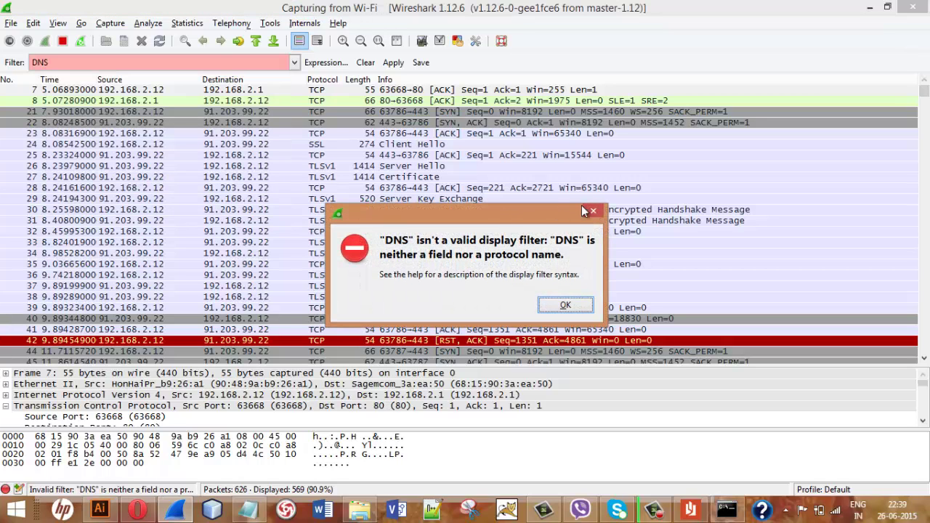
pyautogui.click(592, 213)
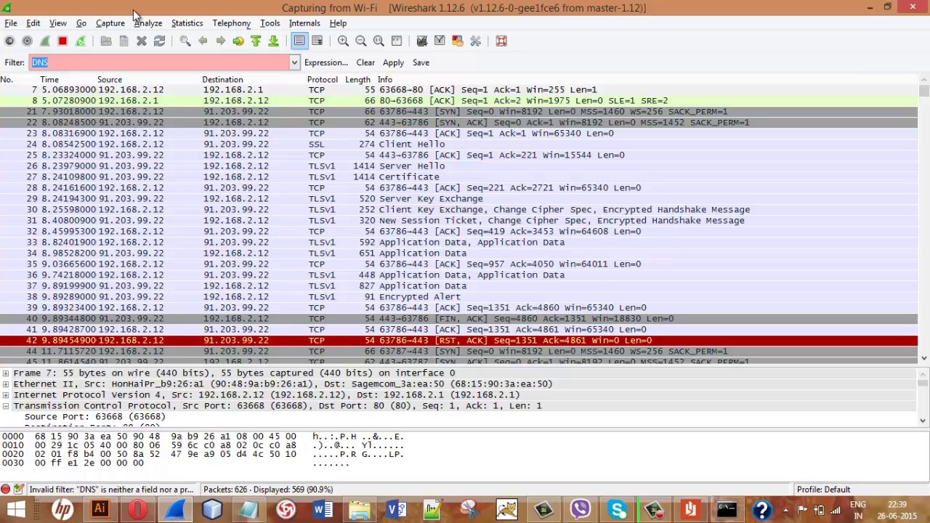
pyautogui.write('dns')
pyautogui.press('Return')
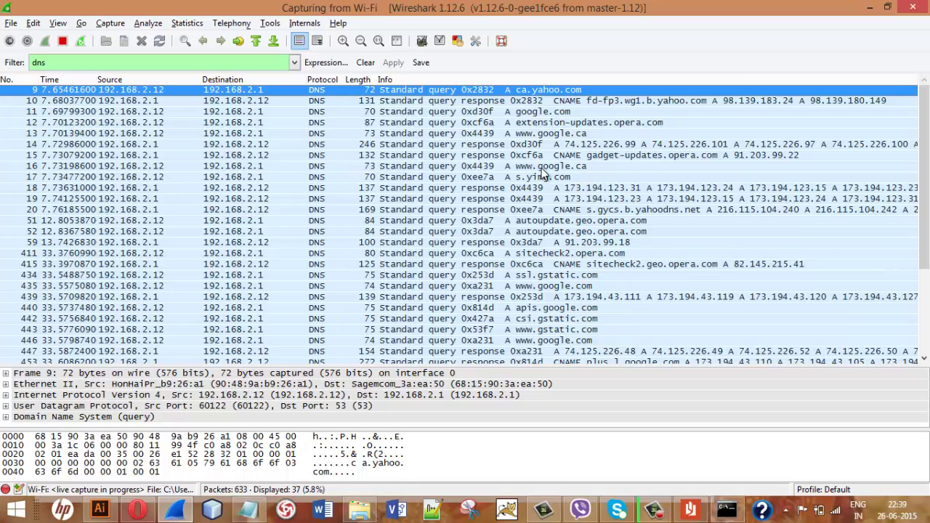
pyautogui.click(529, 134)
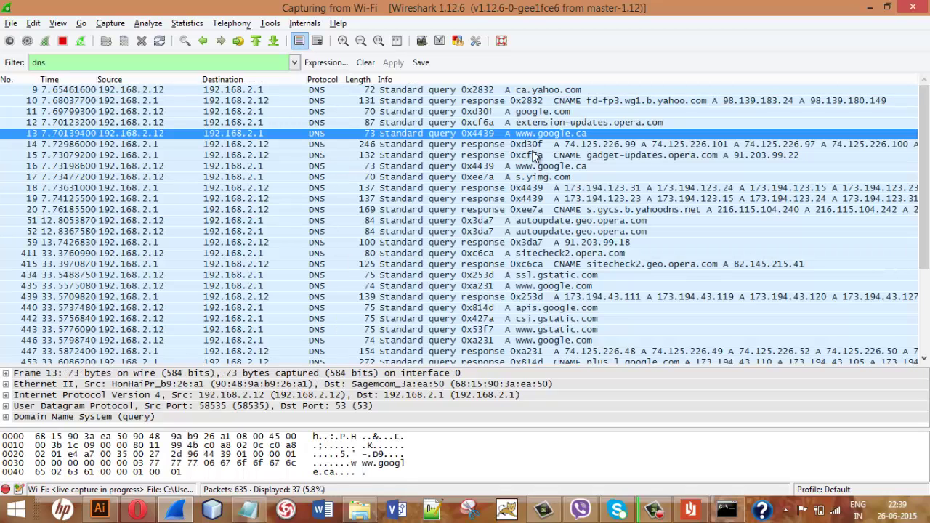
pyautogui.click(534, 171)
pyautogui.click(525, 135)
pyautogui.click(508, 169)
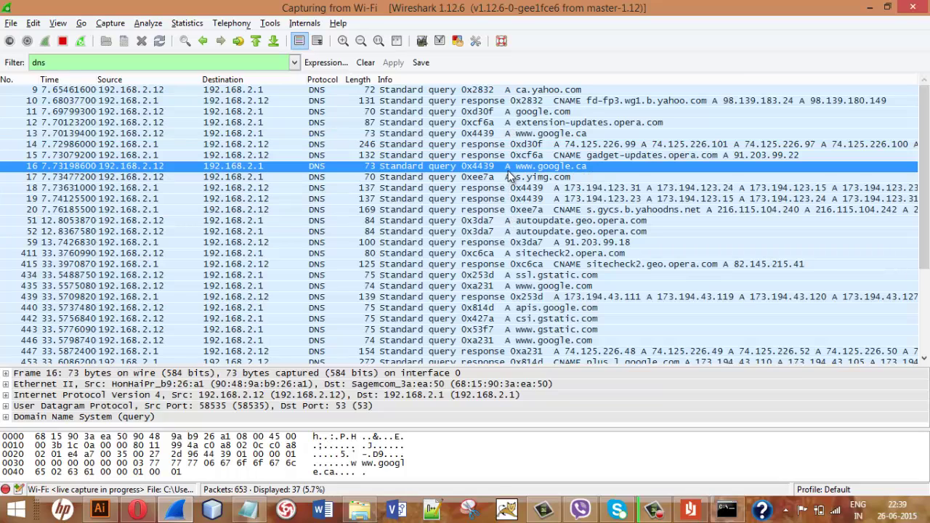
pyautogui.click(518, 135)
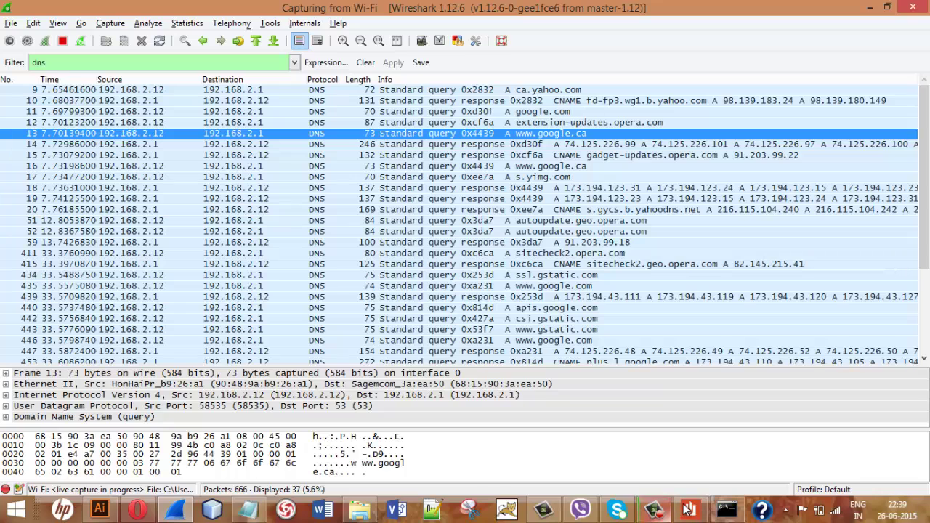
# - Stop the live Wi-Fi capture
pyautogui.click(657, 512)
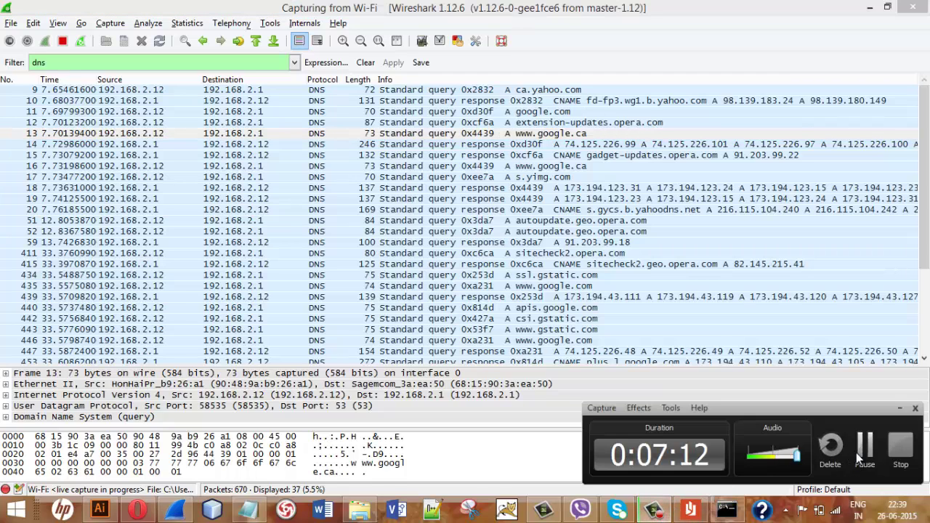
pyautogui.hotkey('ctrl', 'e')
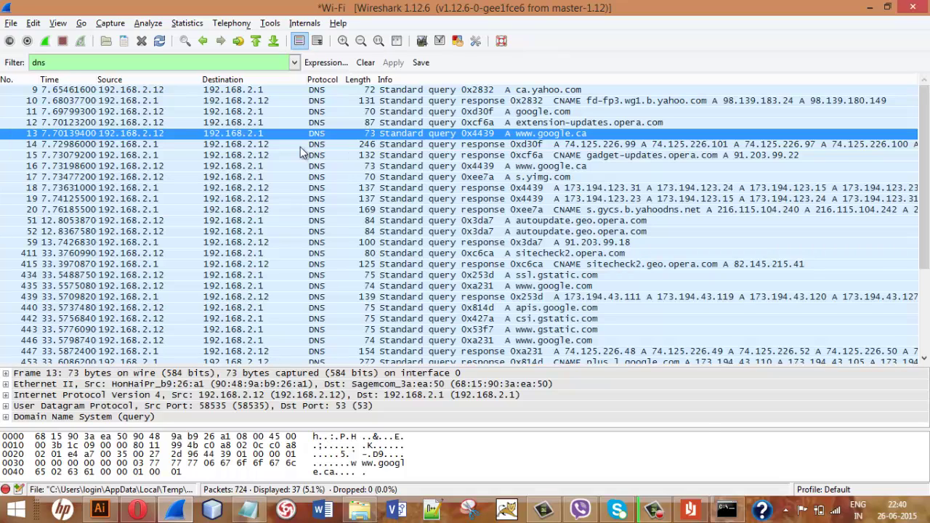
# - Switch to the lab PDF and read Part 2, from Step 1 on capturing data to Step 2 on locating packets
pyautogui.click(690, 509)
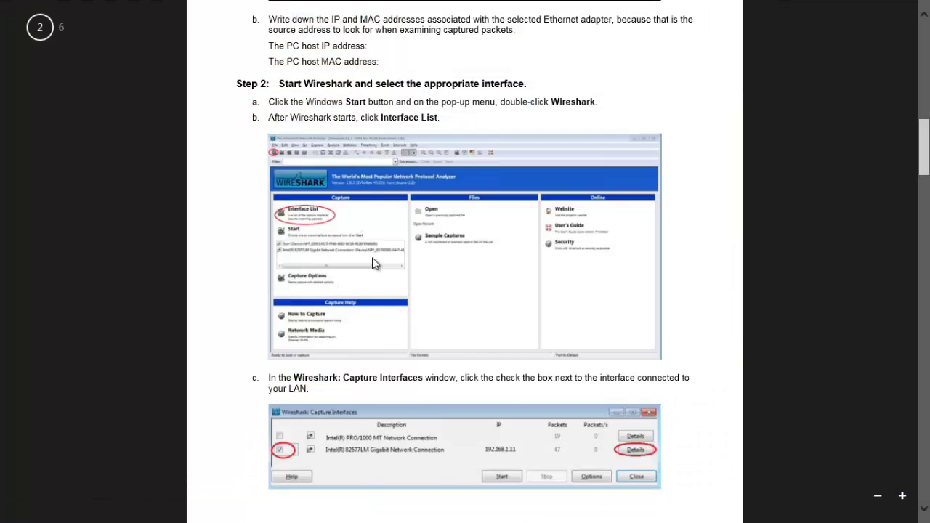
pyautogui.scroll(-1, 372, 260)
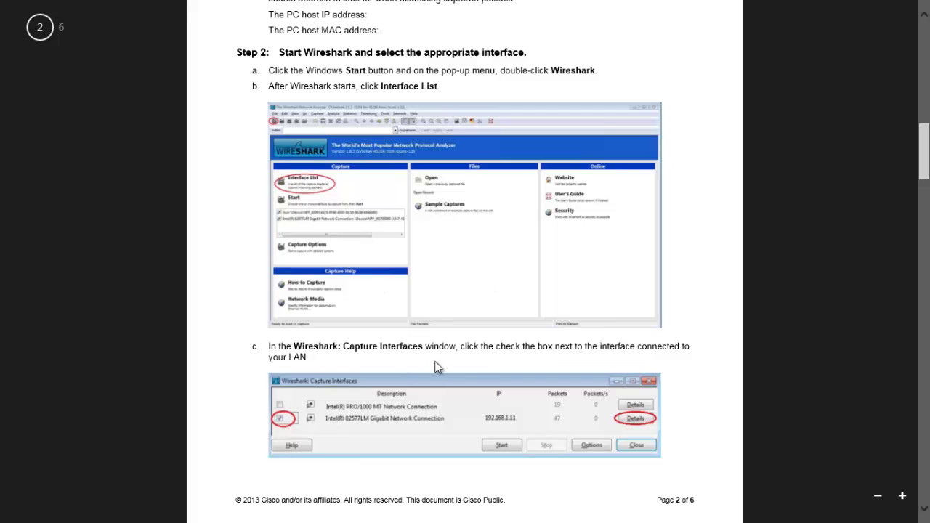
pyautogui.moveTo(927, 148); pyautogui.dragTo(874, 201)
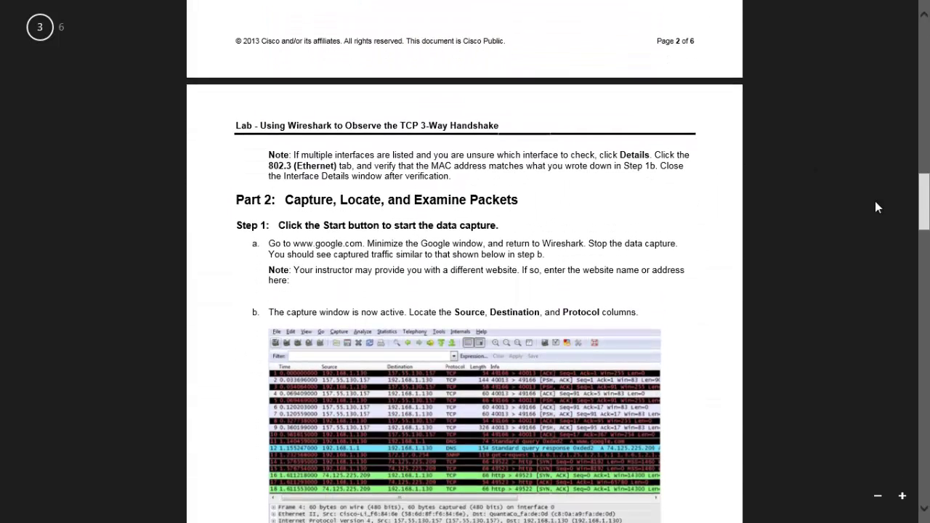
pyautogui.moveTo(270, 247); pyautogui.dragTo(357, 245)
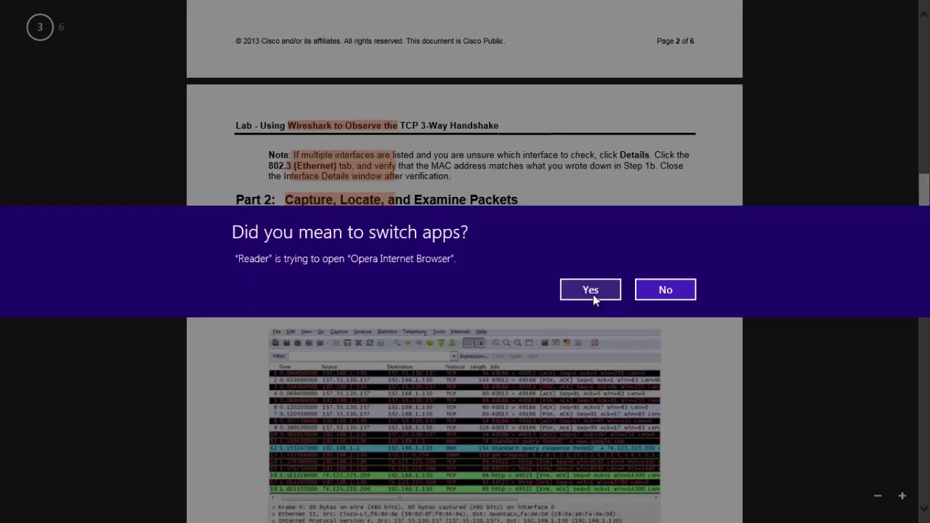
pyautogui.click(644, 296)
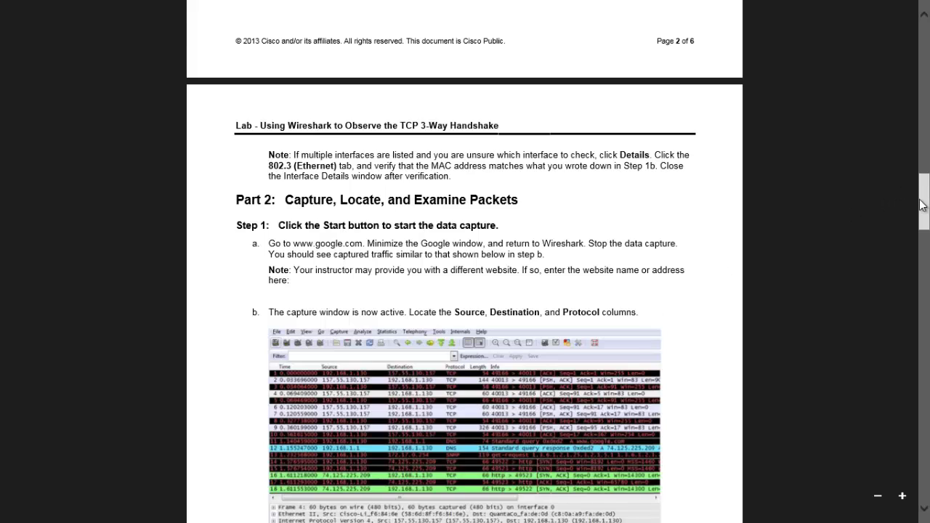
pyautogui.moveTo(925, 204); pyautogui.dragTo(926, 233)
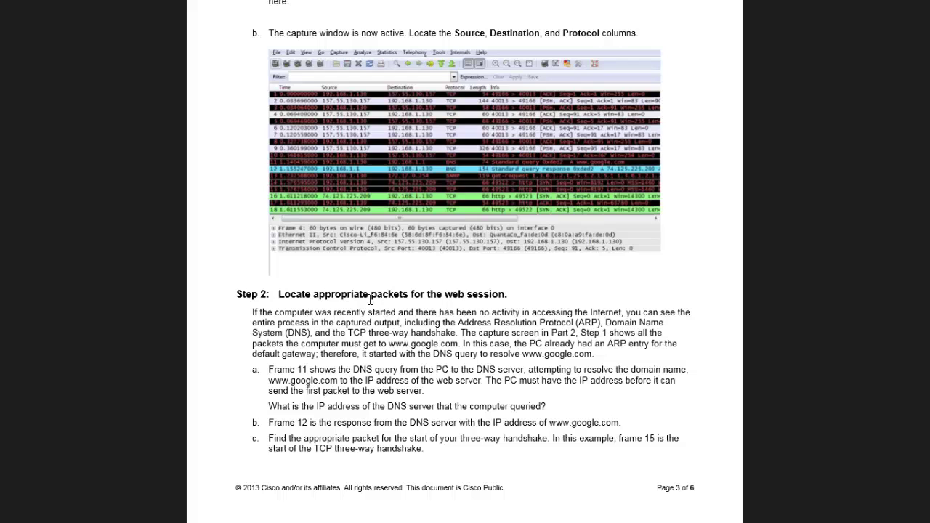
# - Switch to Opera to check the Google search page for 74.125.226.99, and return to the Wireshark capture
pyautogui.click(10, 10)
pyautogui.click(47, 52)
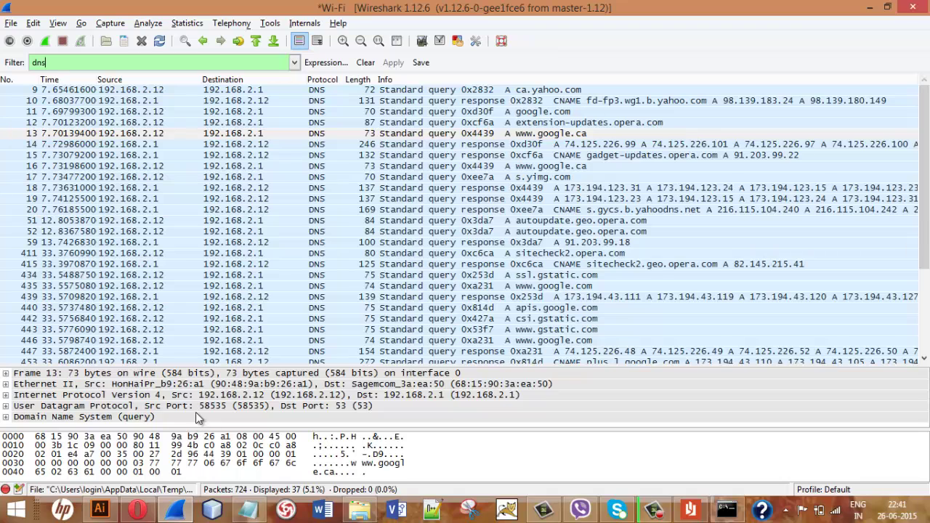
pyautogui.click(136, 509)
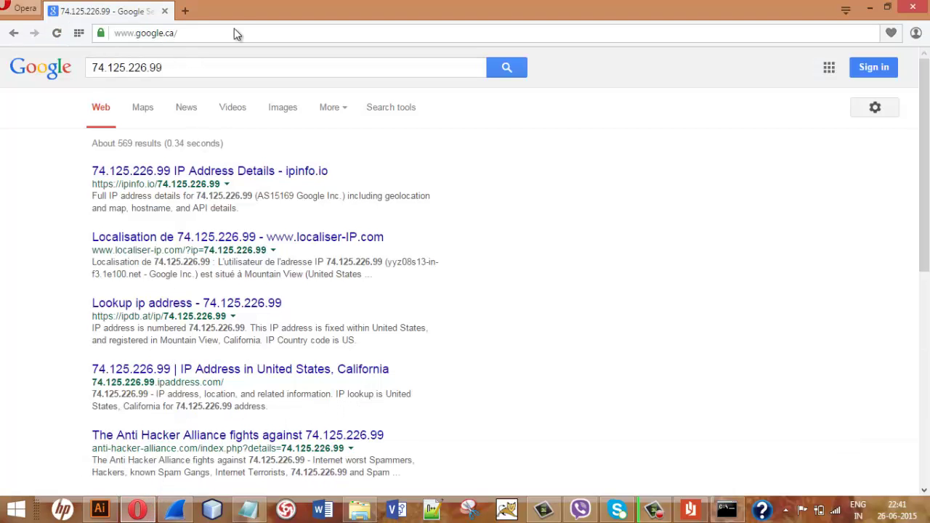
pyautogui.click(869, 6)
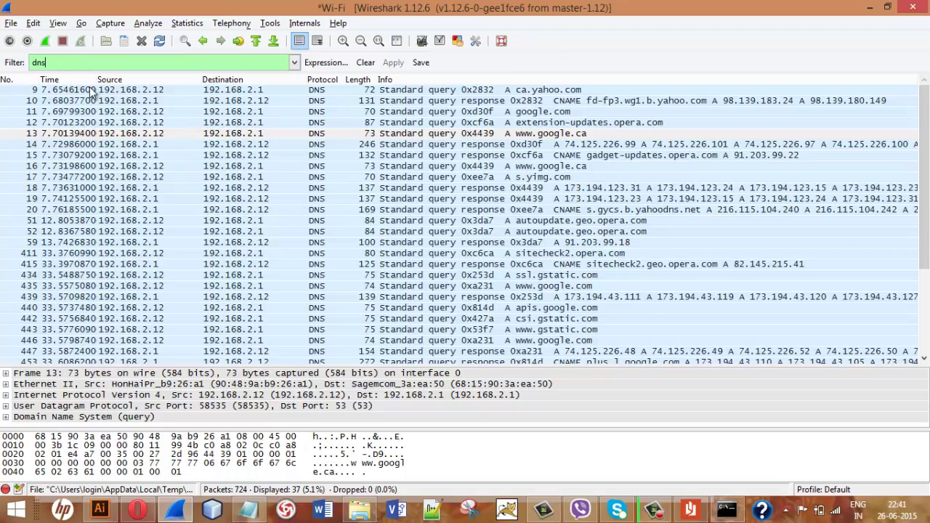
# - Clear the dns display filter and look through the full packet list
pyautogui.doubleClick(39, 63)
pyautogui.press('BackSpace')
pyautogui.press('Return')
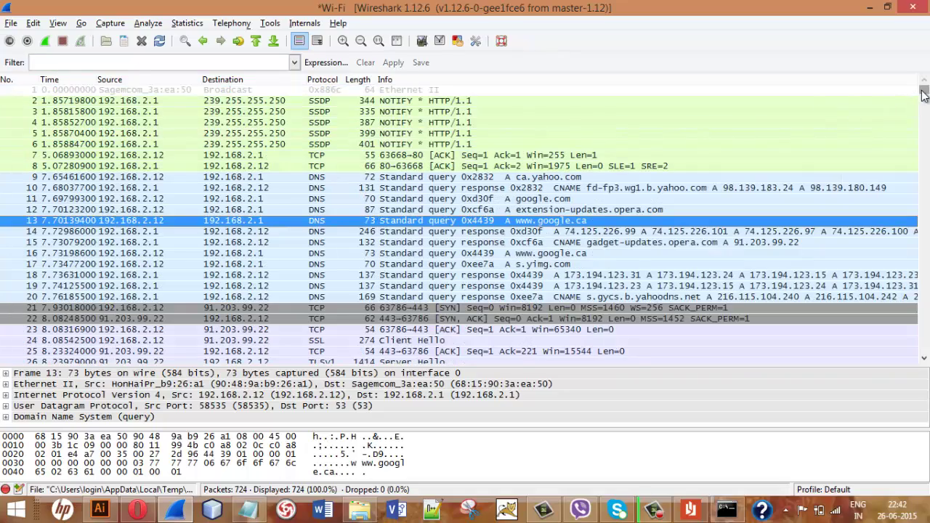
pyautogui.moveTo(923, 94); pyautogui.dragTo(926, 148)
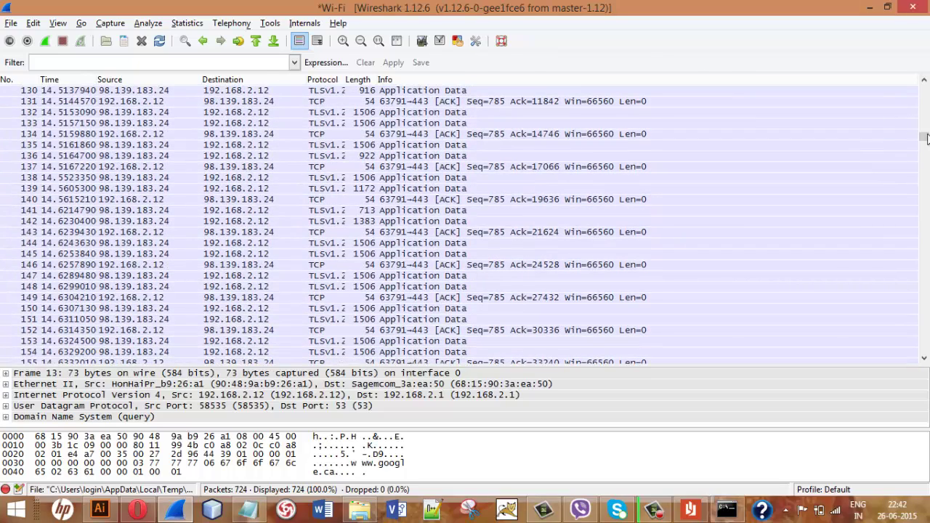
pyautogui.moveTo(927, 138); pyautogui.dragTo(925, 85)
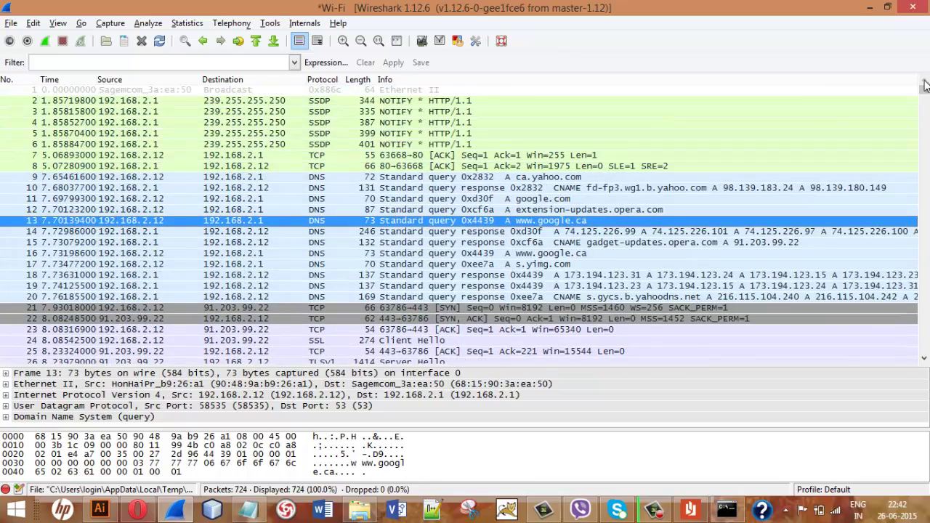
pyautogui.click(109, 59)
pyautogui.write('dn')
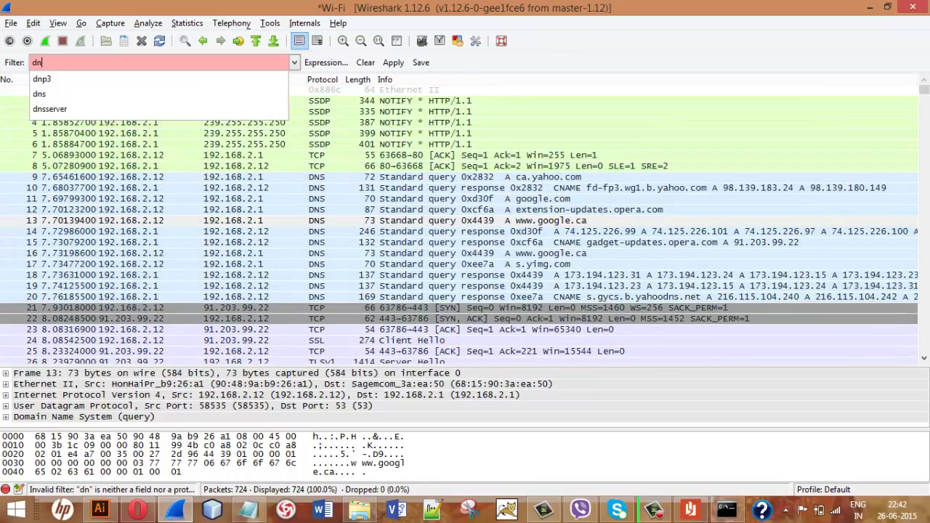
pyautogui.press('Return')
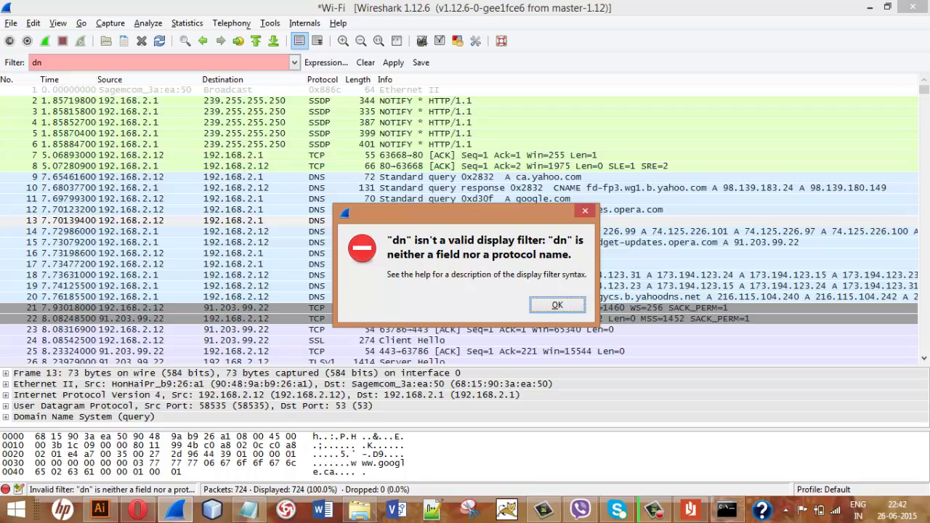
pyautogui.press('Return')
pyautogui.write('s')
pyautogui.press('Return')
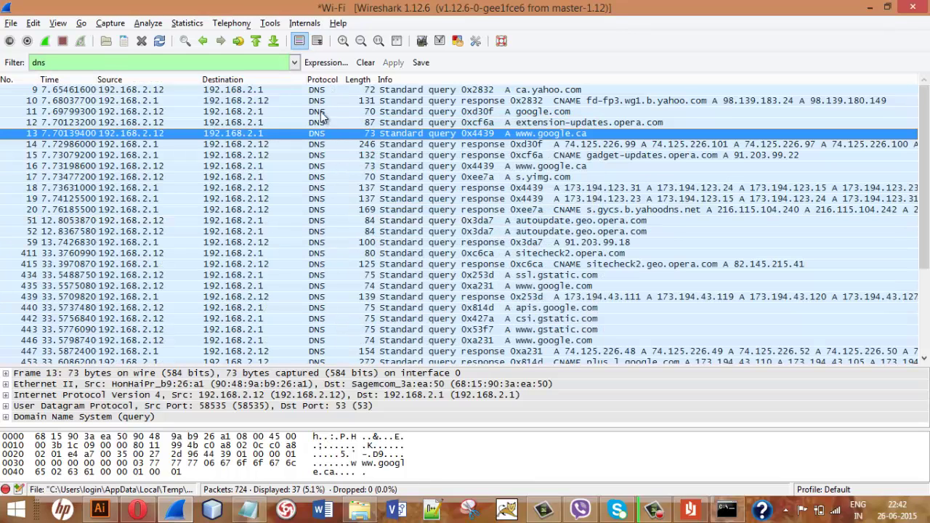
pyautogui.click(326, 263)
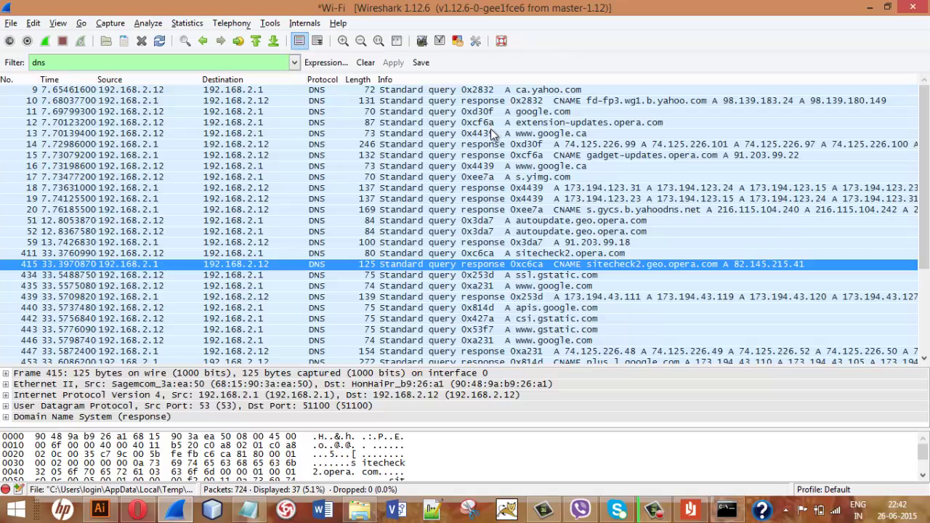
pyautogui.click(532, 135)
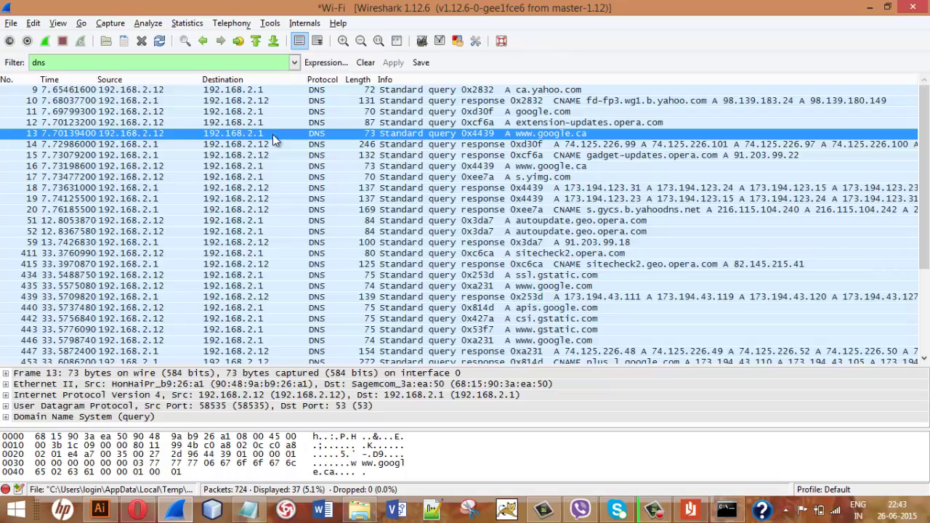
# - Replace the dns display filter with tcp
pyautogui.moveTo(66, 64); pyautogui.dragTo(28, 65)
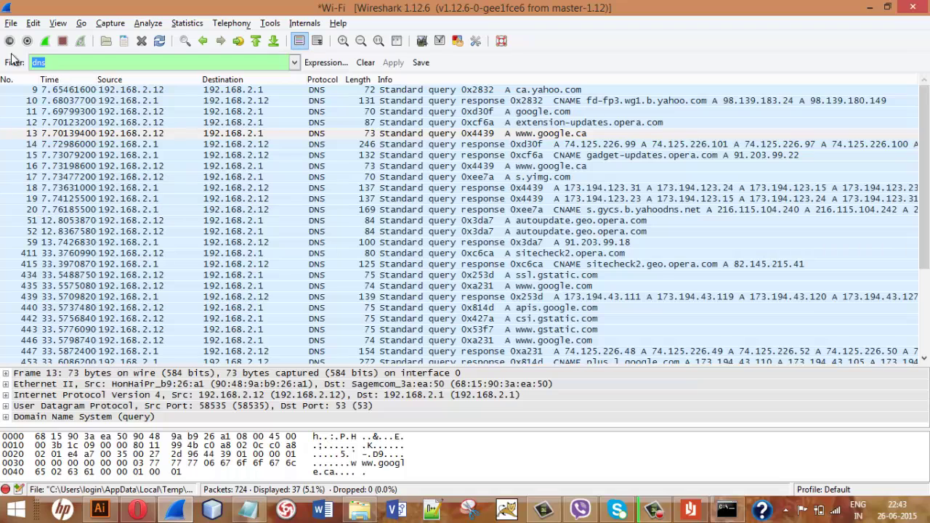
pyautogui.write('tcp')
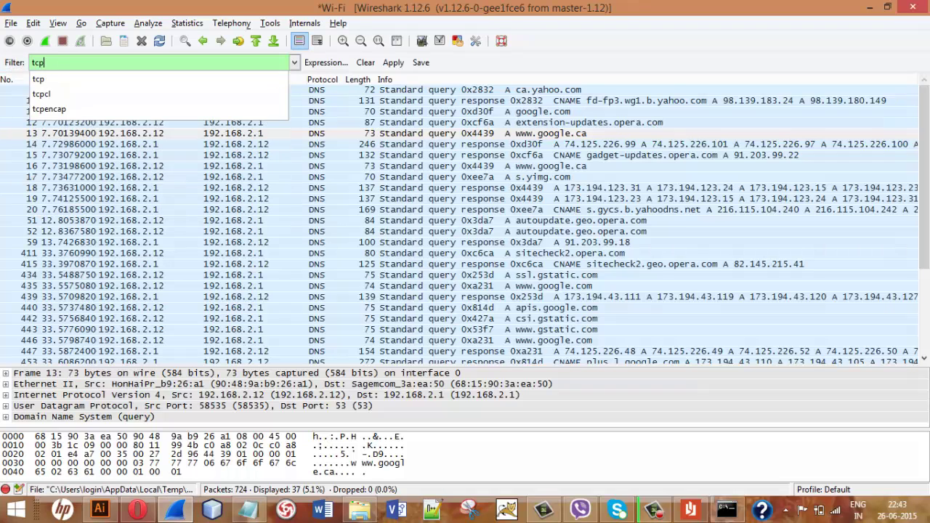
pyautogui.press('Return')
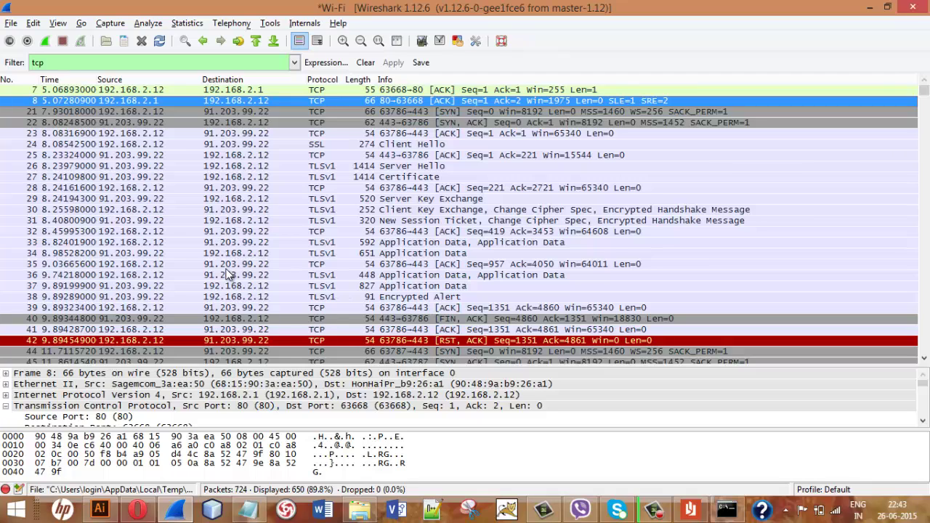
# - Find the handshake with 74.125.226.99 in the TCP packets and go through its SYN, SYN-ACK and ACK frames, 412 to 414
pyautogui.moveTo(926, 91); pyautogui.dragTo(926, 99)
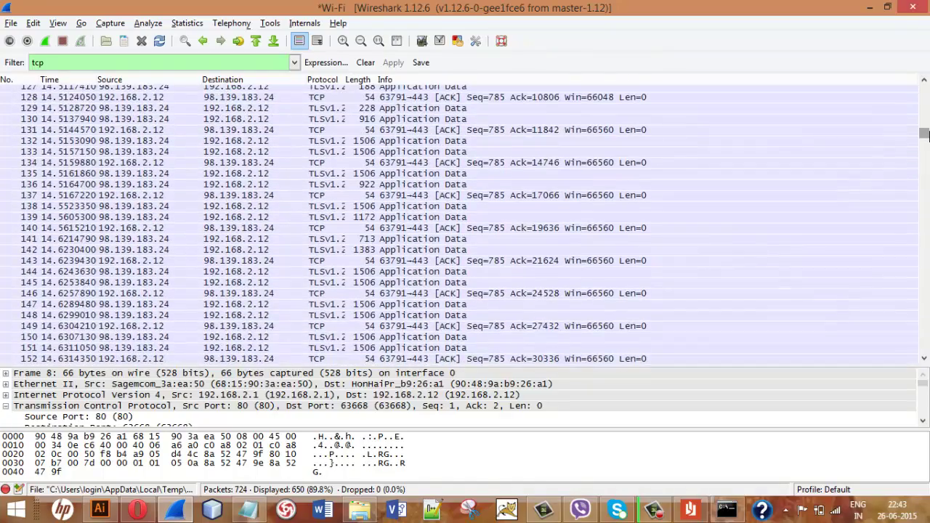
pyautogui.scroll(-12, 465, 221)
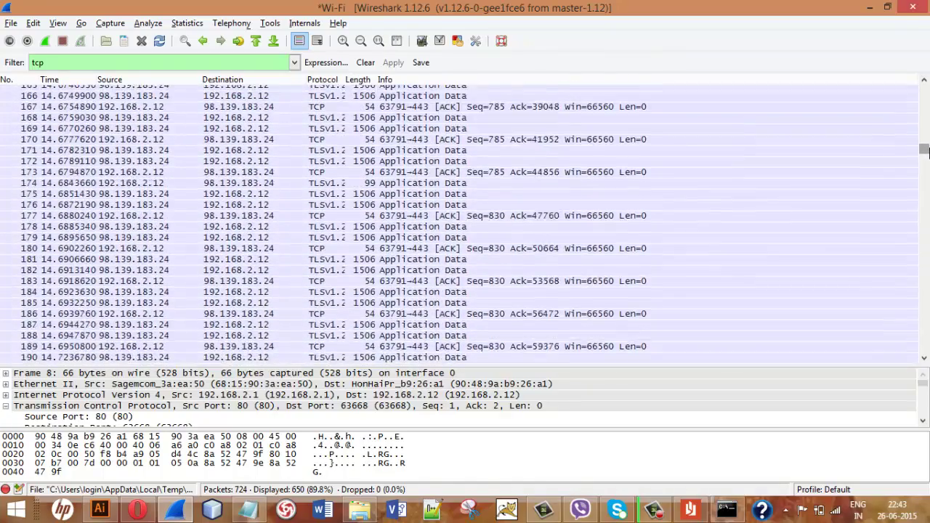
pyautogui.scroll(-4, 465, 221)
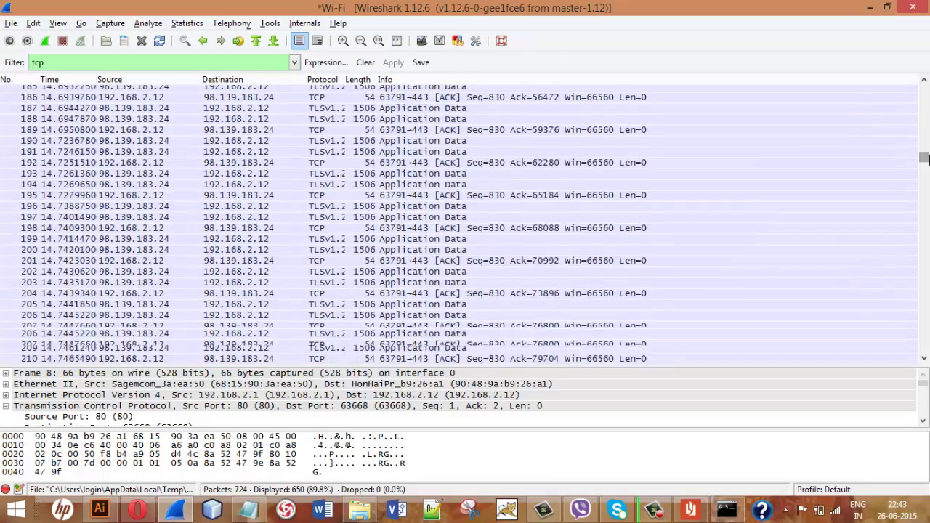
pyautogui.moveTo(924, 158); pyautogui.dragTo(924, 246)
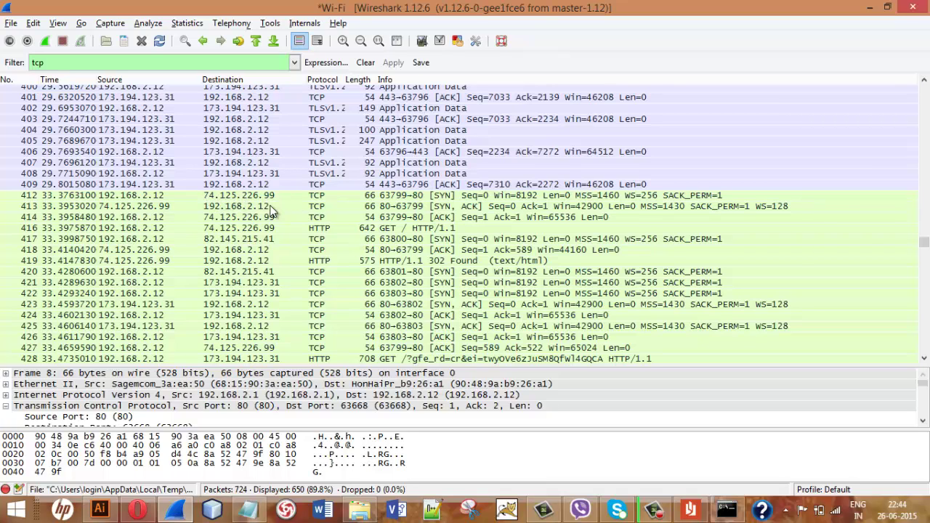
pyautogui.click(242, 197)
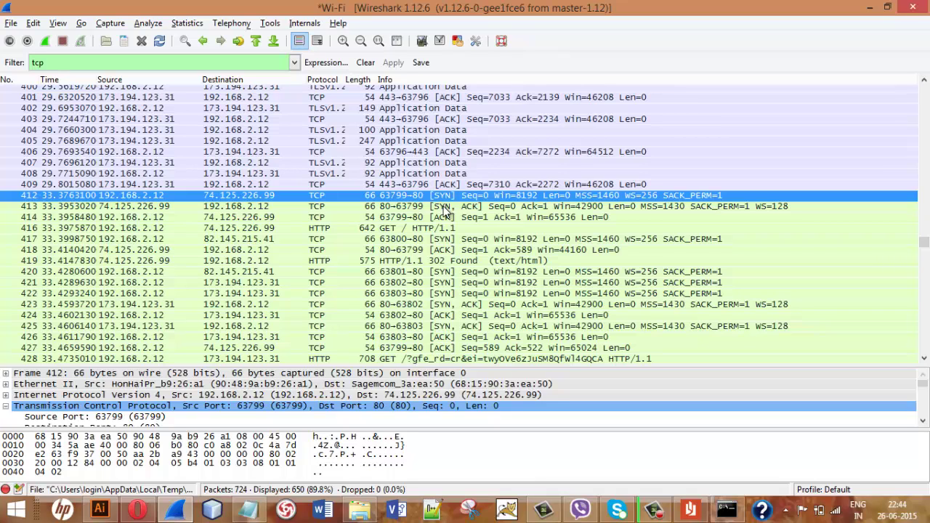
pyautogui.click(441, 210)
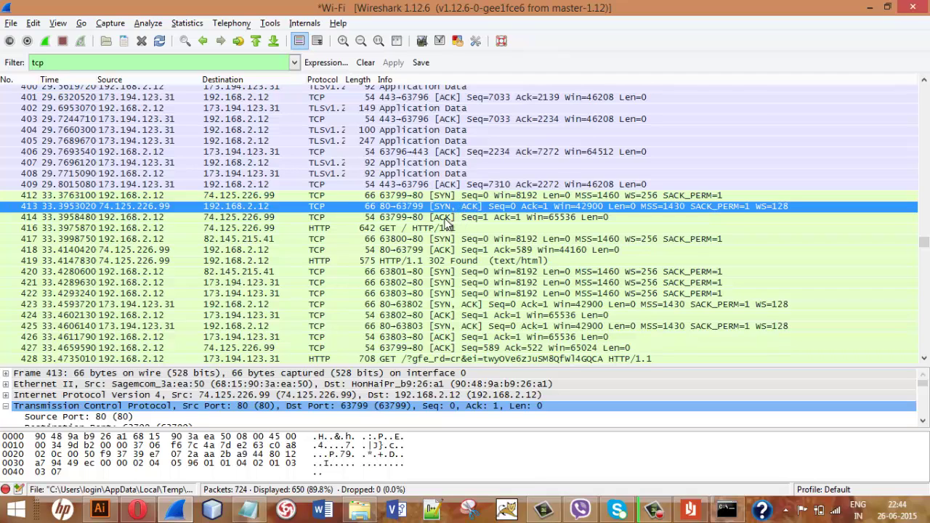
pyautogui.click(443, 219)
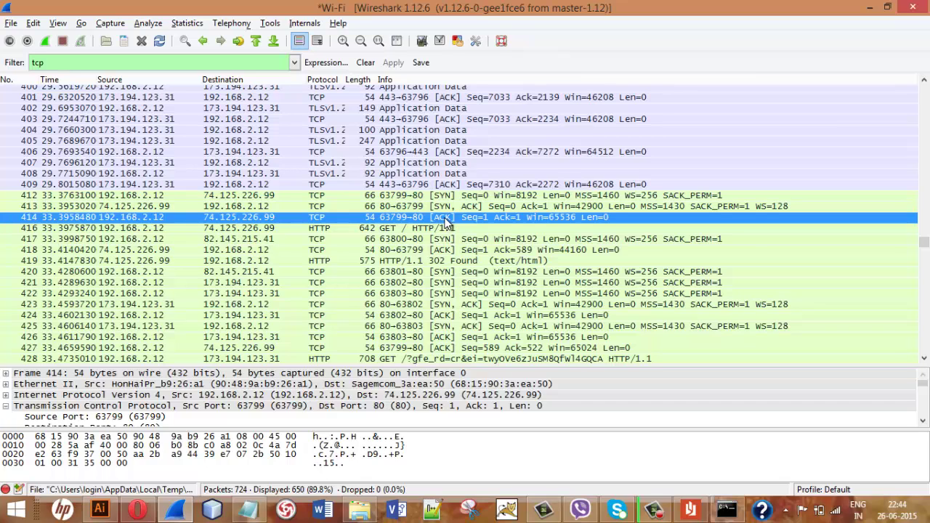
# - Retrace the three-way handshake over frames 412, 413 and 414, comparing their source addresses and flags
pyautogui.click(444, 197)
pyautogui.click(442, 208)
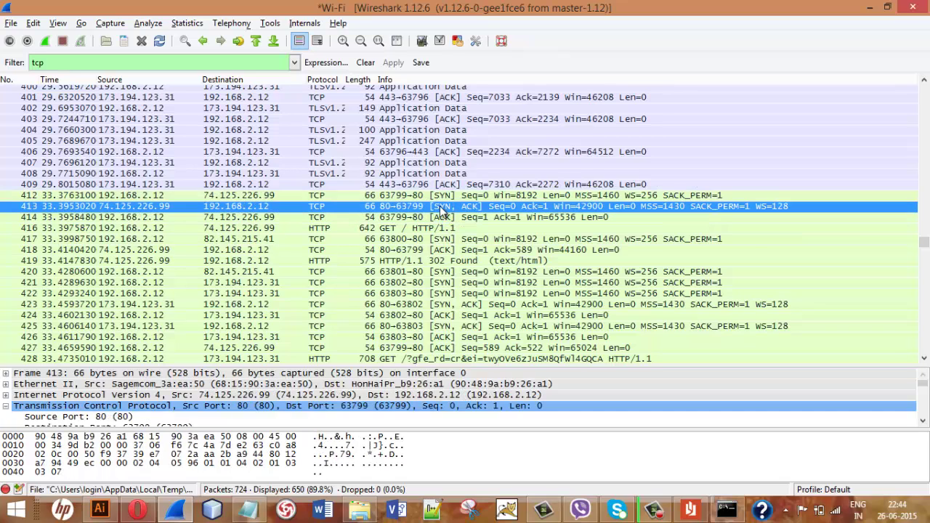
pyautogui.click(442, 217)
pyautogui.click(444, 197)
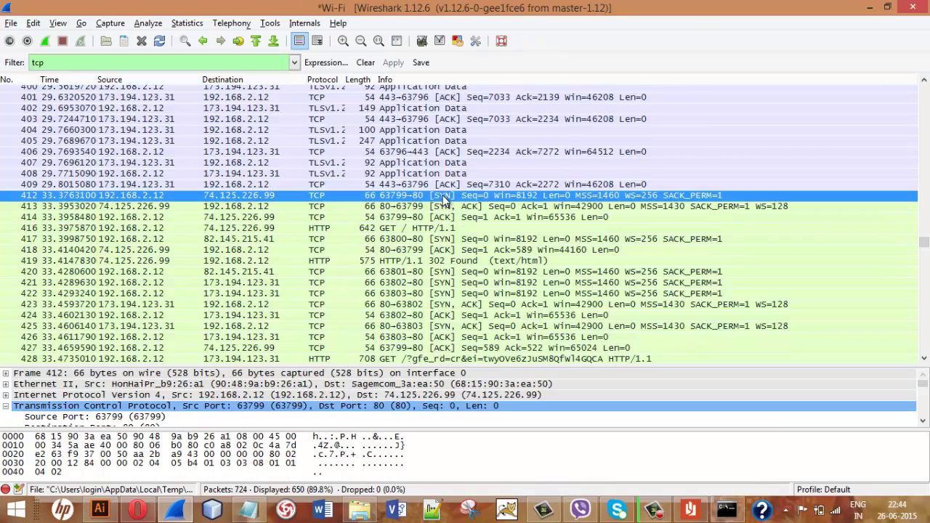
pyautogui.click(445, 207)
pyautogui.click(444, 217)
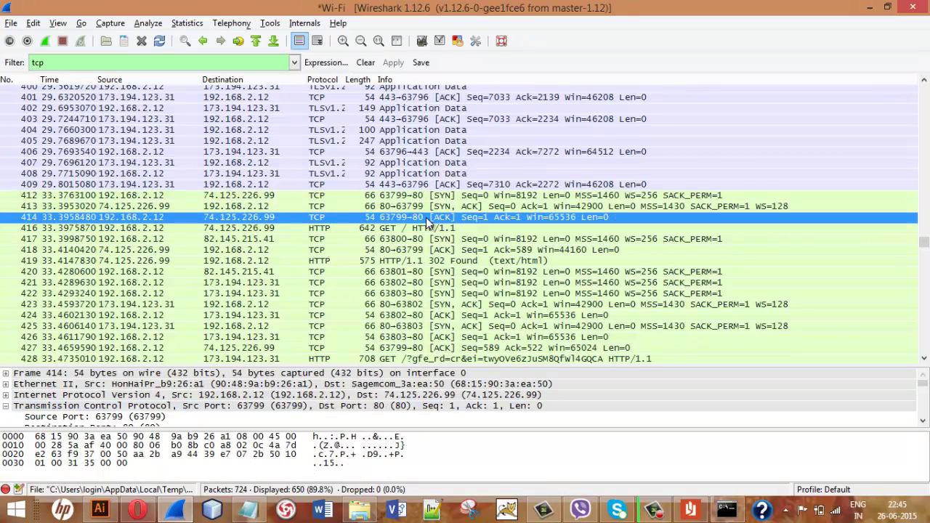
pyautogui.click(142, 199)
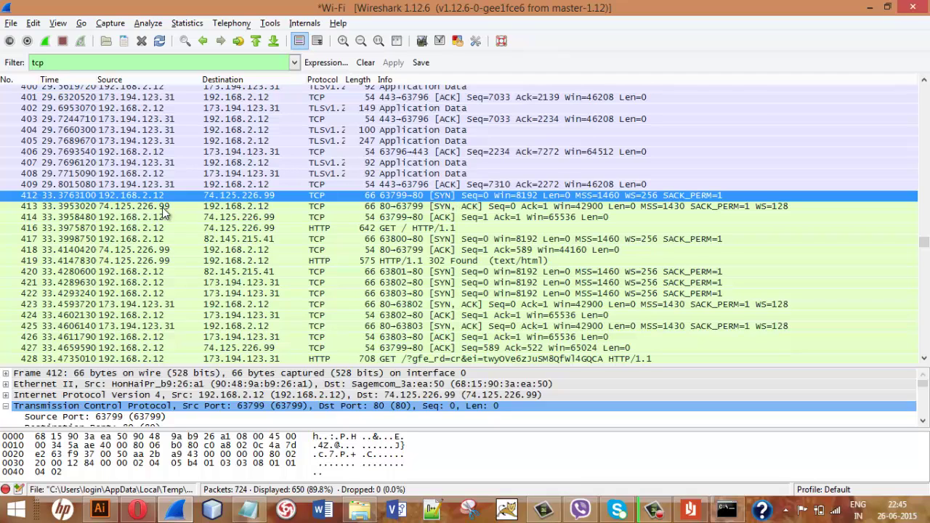
pyautogui.click(138, 207)
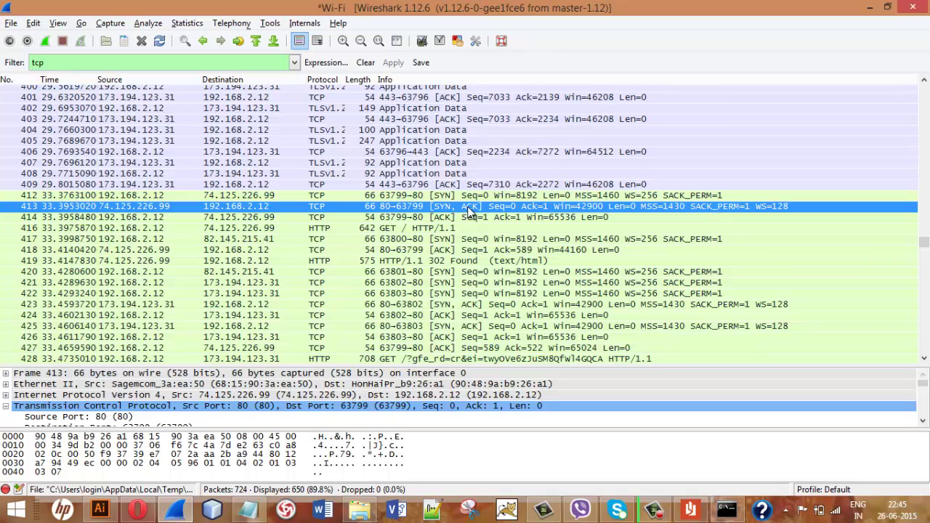
pyautogui.click(139, 218)
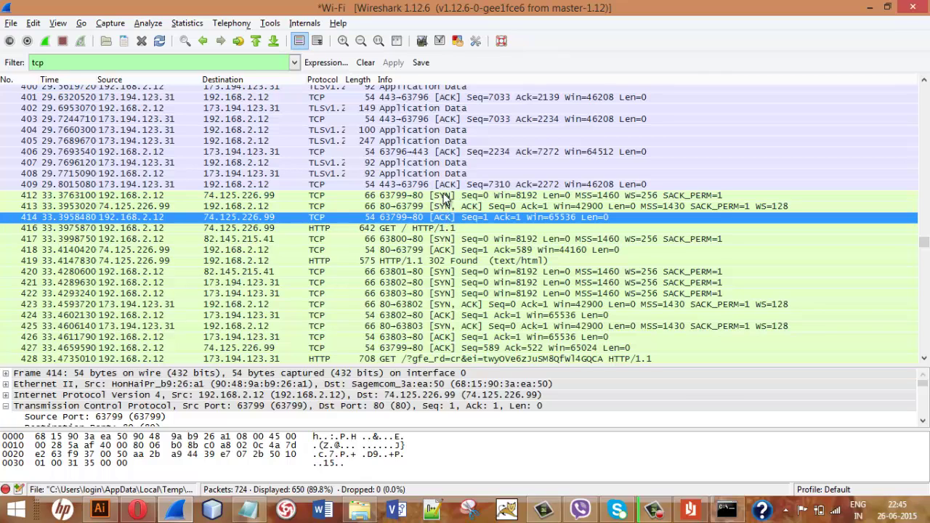
pyautogui.click(445, 195)
pyautogui.click(445, 207)
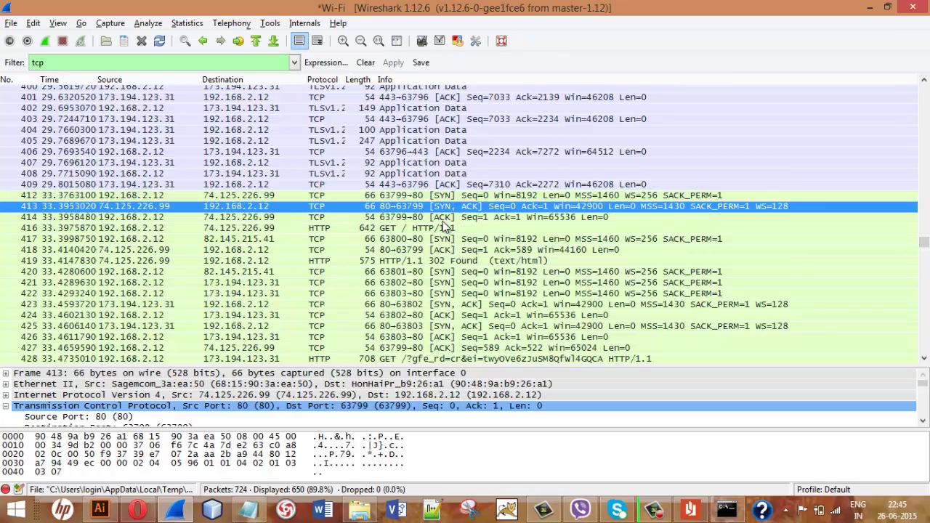
pyautogui.click(444, 220)
pyautogui.click(653, 508)
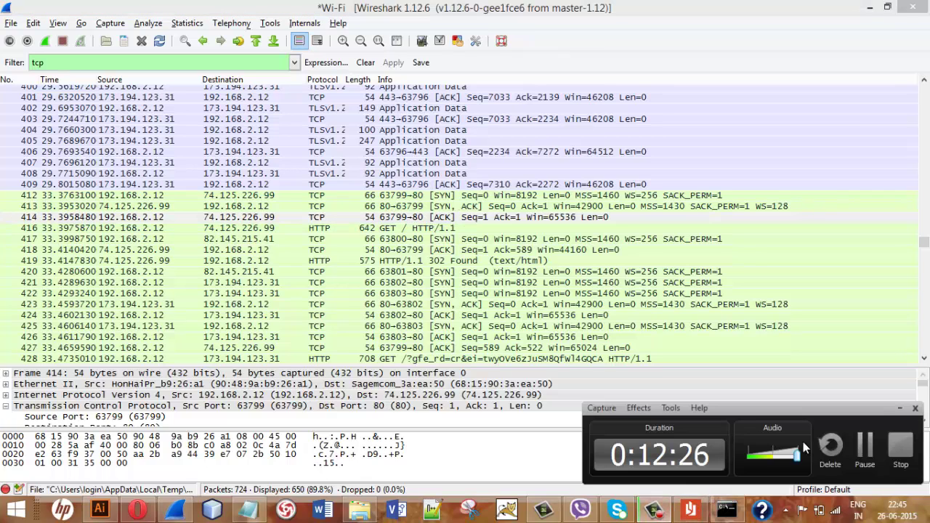
pyautogui.click(865, 447)
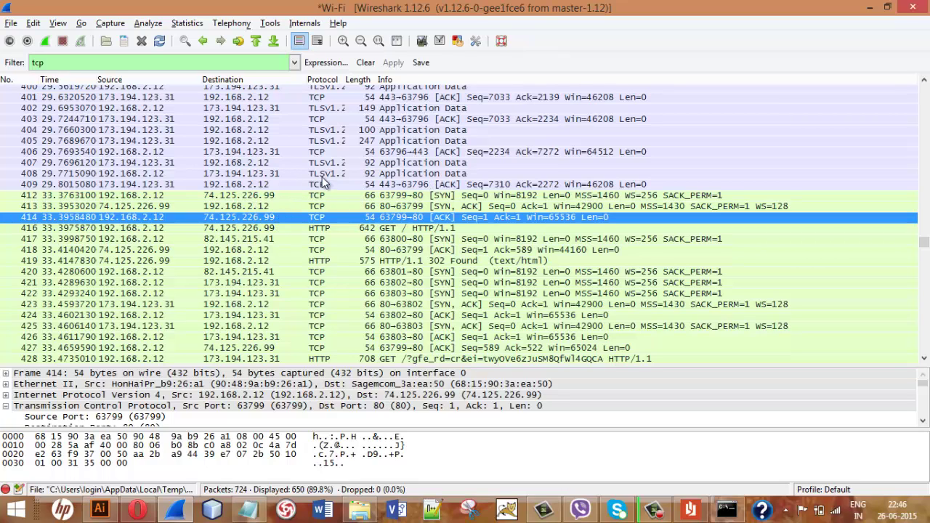
# - Switch to the lab PDF and reread items a to c of Step 2 on locating the web session packets
pyautogui.click(690, 510)
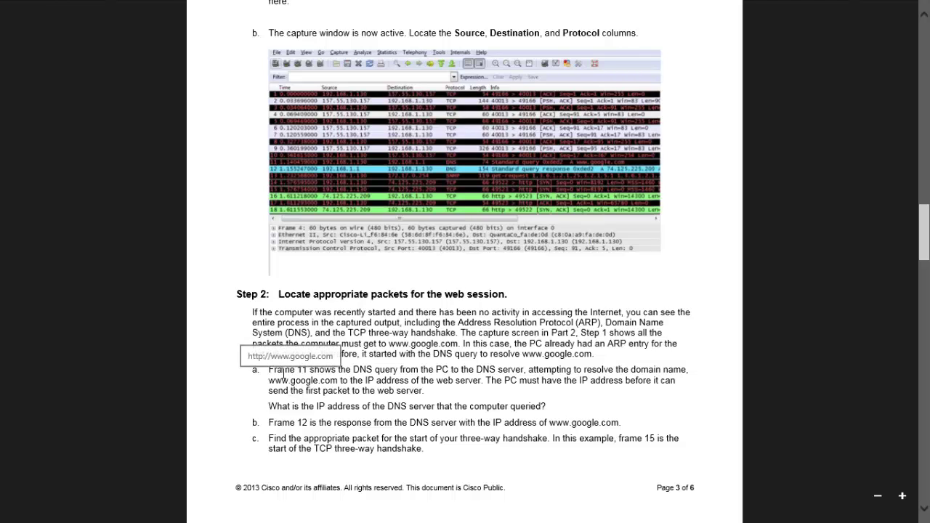
pyautogui.moveTo(270, 369); pyautogui.dragTo(398, 371)
pyautogui.click(372, 368)
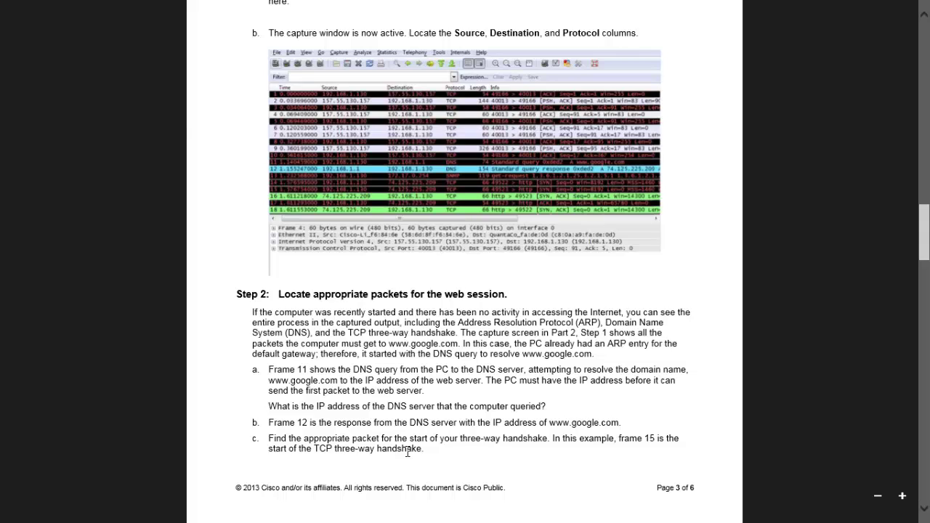
# - Return to the Wireshark capture and select frame 412, the SYN packet sent to 74.125.226.99
pyautogui.click(16, 10)
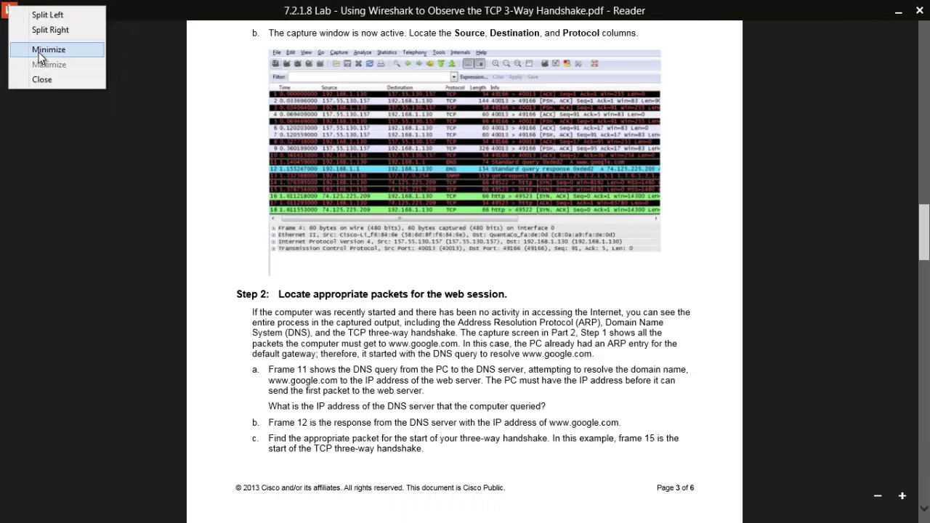
pyautogui.click(43, 49)
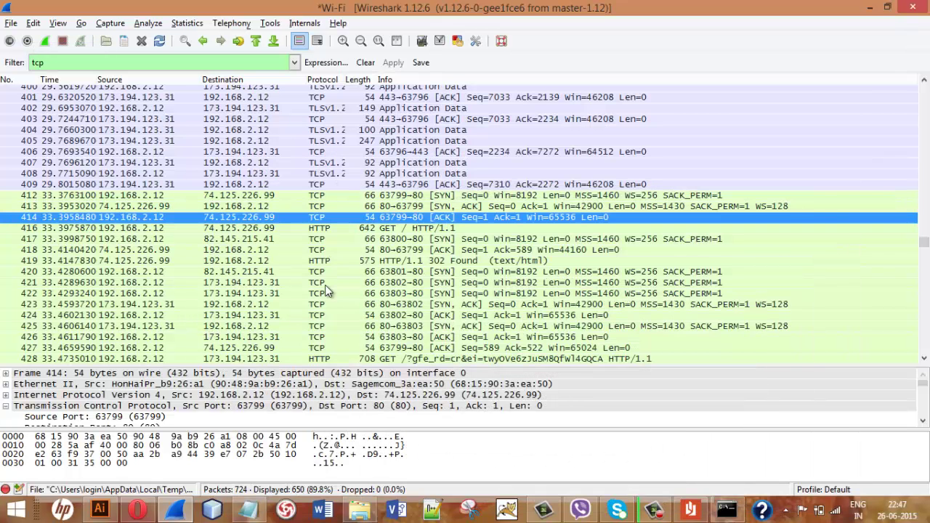
pyautogui.click(371, 196)
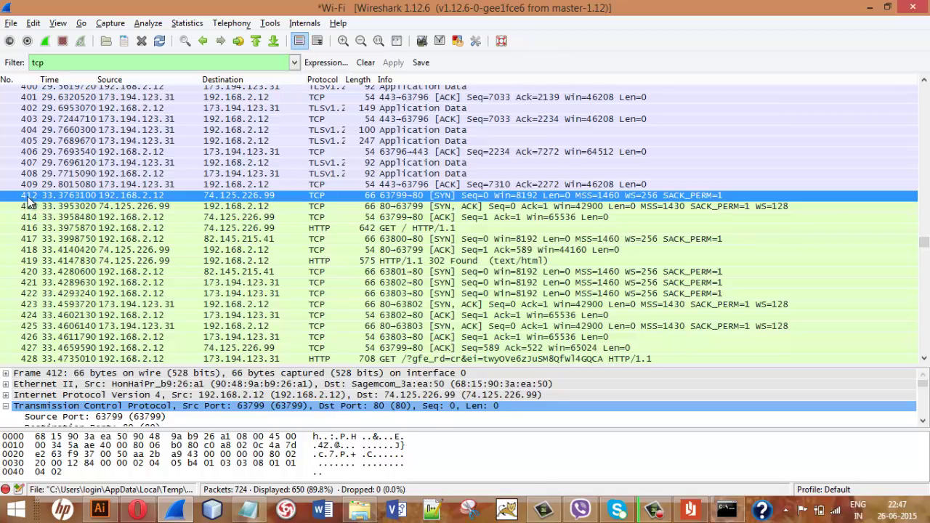
# - Switch to the lab PDF and read page 4, from the Google web server address question to Step 3
pyautogui.click(691, 510)
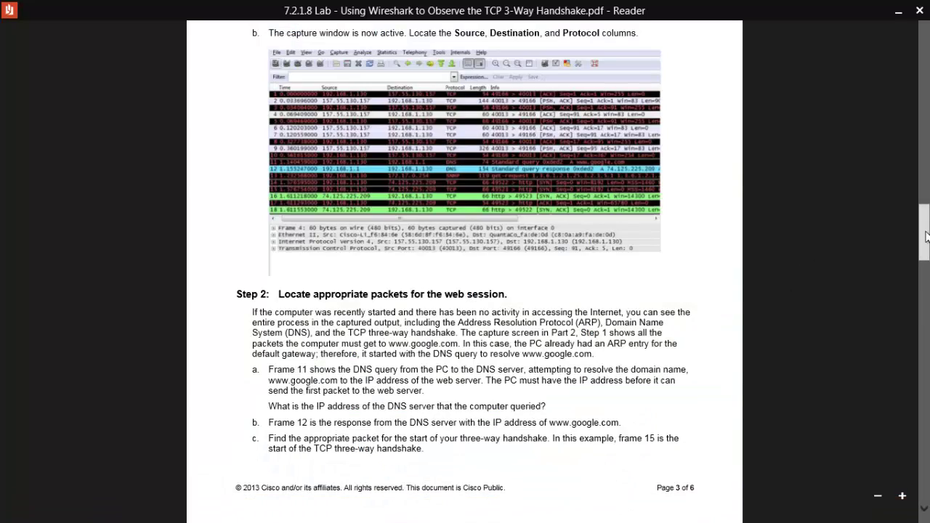
pyautogui.scroll(-3, 923, 237)
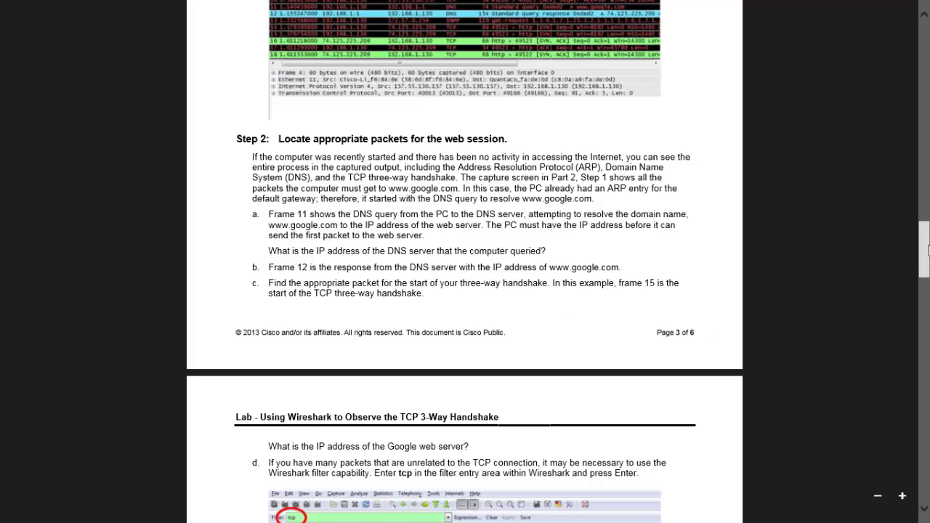
pyautogui.moveTo(924, 254); pyautogui.dragTo(926, 280)
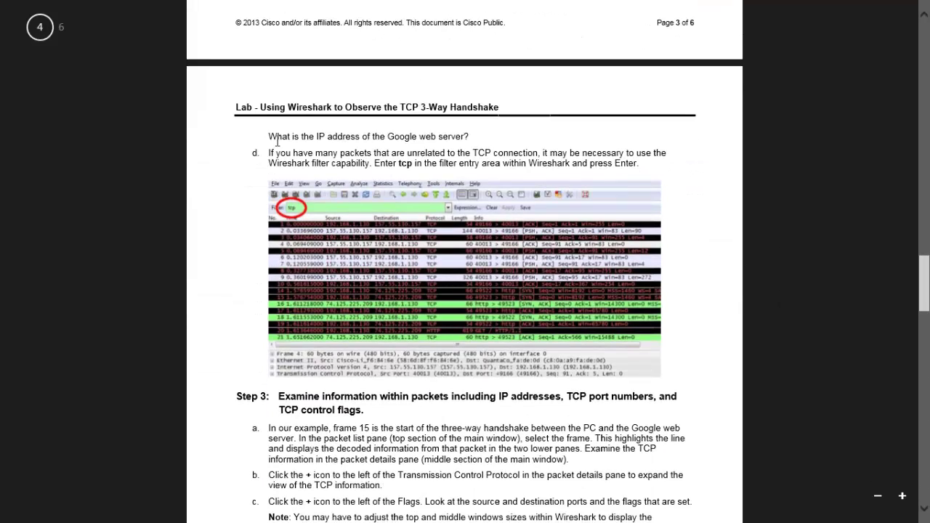
pyautogui.moveTo(268, 137); pyautogui.dragTo(465, 139)
pyautogui.click(469, 139)
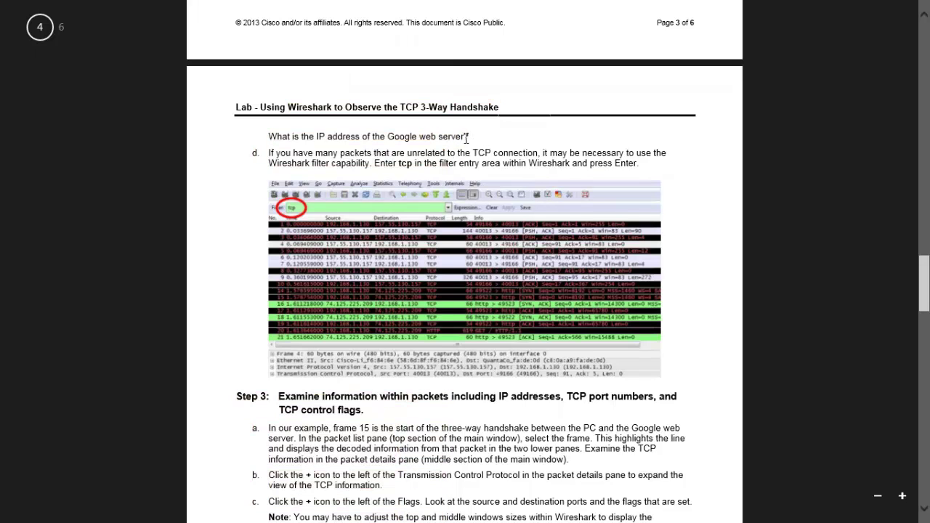
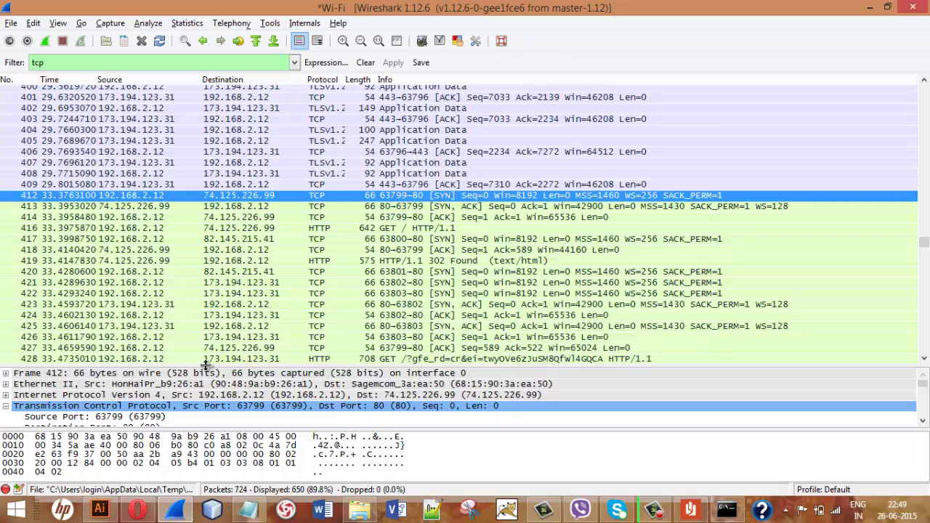
# - Enlarge the packet details area in Wireshark to expose the TCP header fields and flags of frame 412
pyautogui.moveTo(206, 365); pyautogui.dragTo(234, 207)
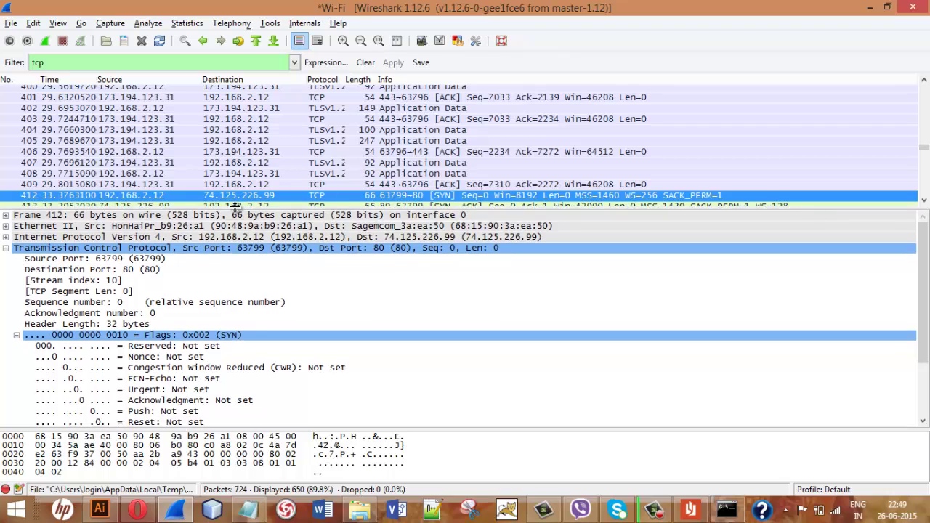
# - Collapse frame 412's TCP details and enlarge the packet list to expose the handshake frames, with frame 412 selected
pyautogui.click(16, 337)
pyautogui.click(6, 248)
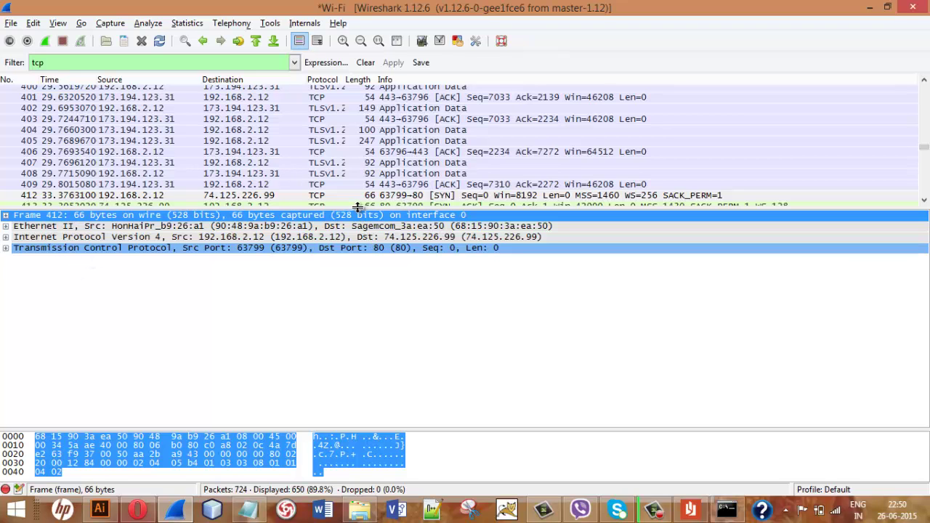
pyautogui.moveTo(357, 208); pyautogui.dragTo(357, 233)
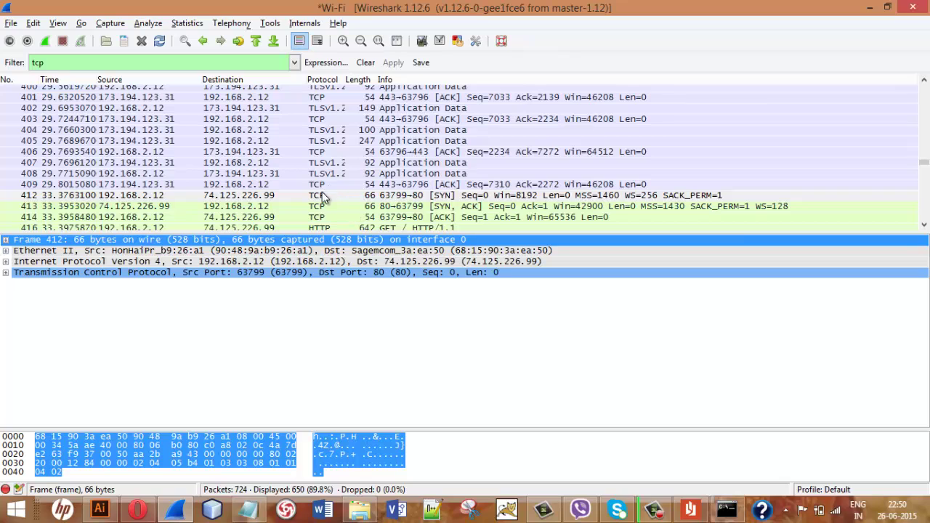
pyautogui.click(323, 197)
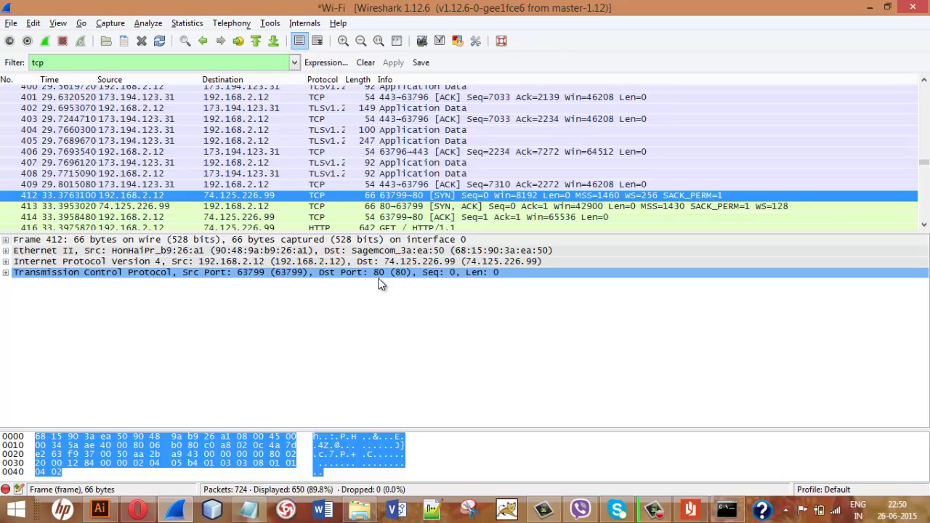
# - Expand the Transmission Control Protocol section and its Flags for frame 412, and examine the fields through to the TCP options
pyautogui.click(6, 272)
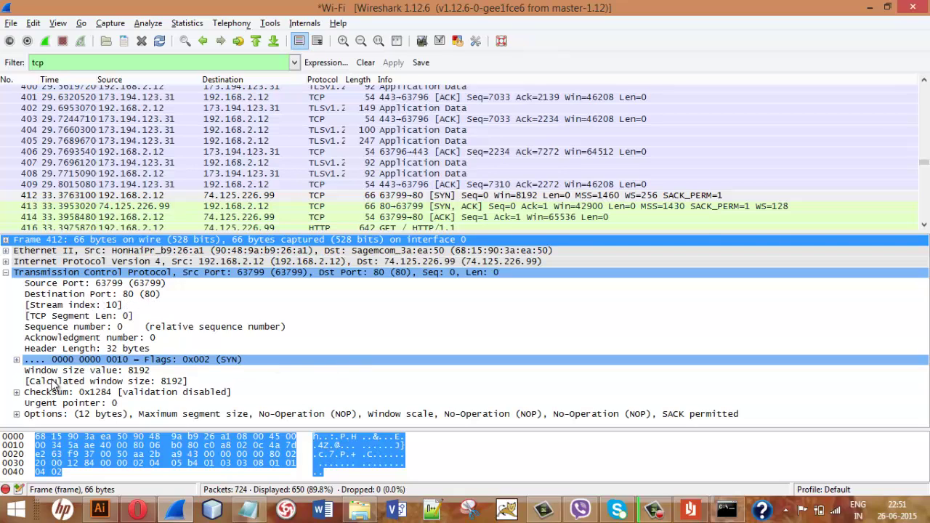
pyautogui.click(16, 360)
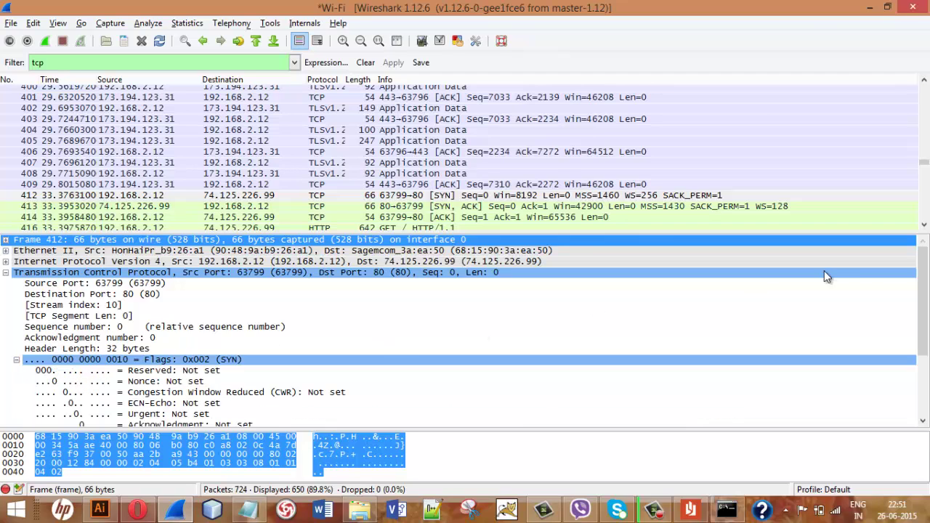
pyautogui.moveTo(920, 279); pyautogui.dragTo(921, 276)
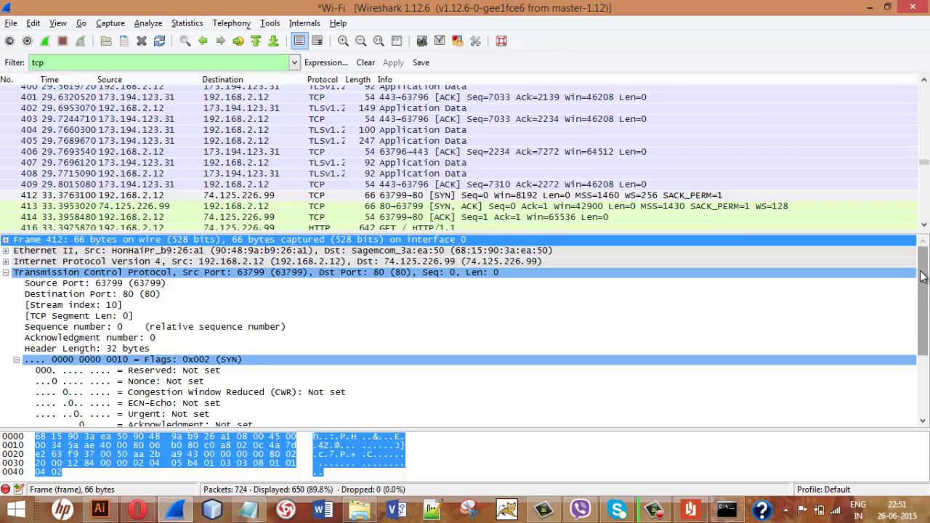
pyautogui.scroll(-2, 921, 276)
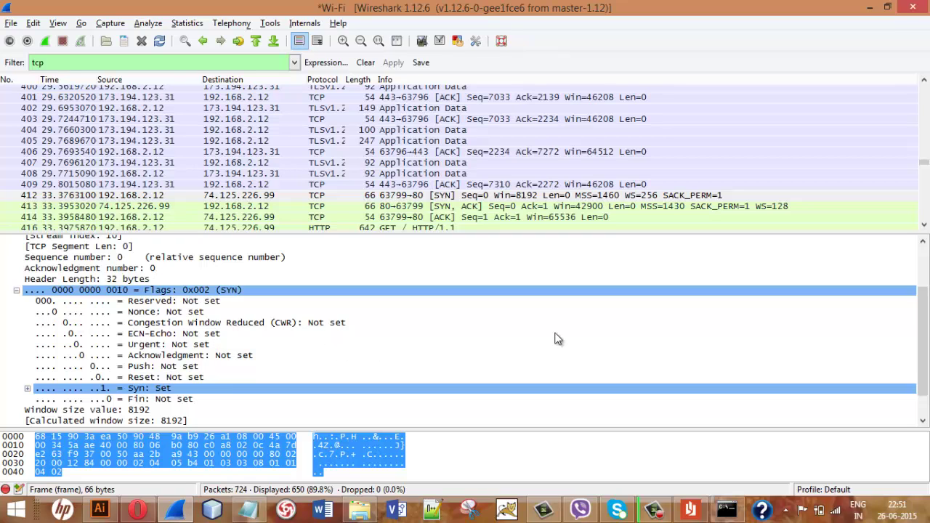
pyautogui.moveTo(923, 323); pyautogui.dragTo(926, 343)
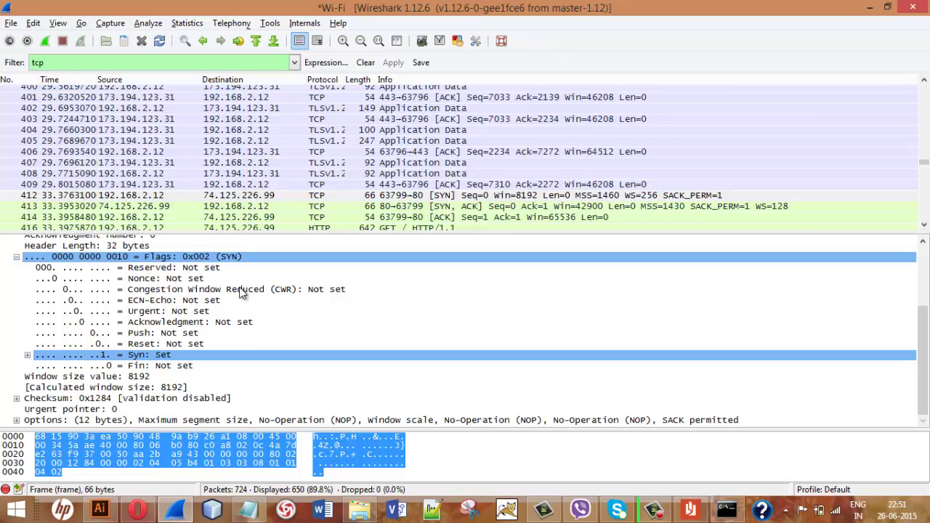
# - Switch to the lab PDF and read the page 5 questions about the TCP source port number and its classification
pyautogui.click(690, 509)
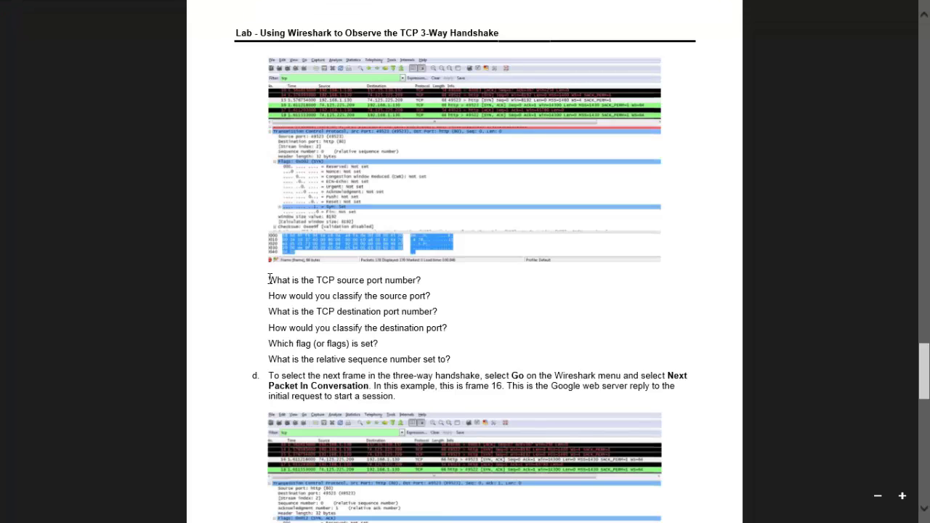
pyautogui.moveTo(270, 279); pyautogui.dragTo(415, 283)
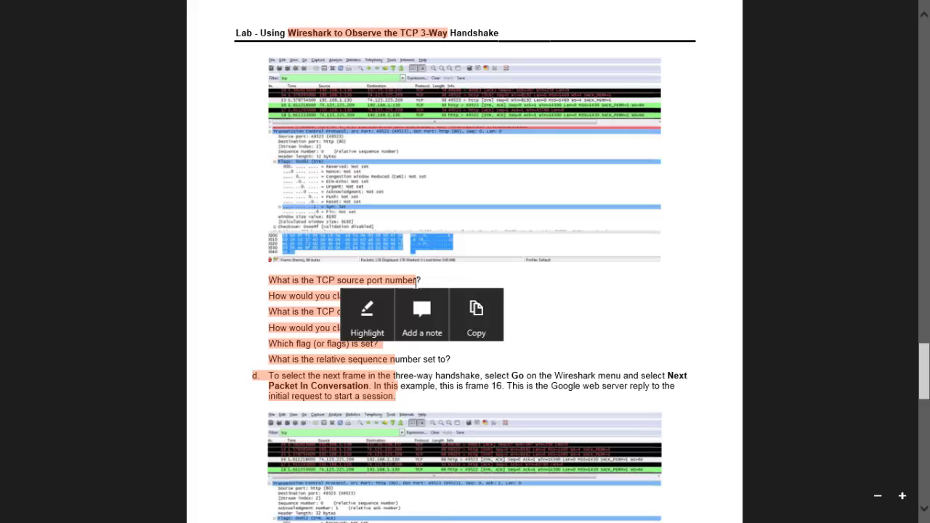
pyautogui.click(338, 284)
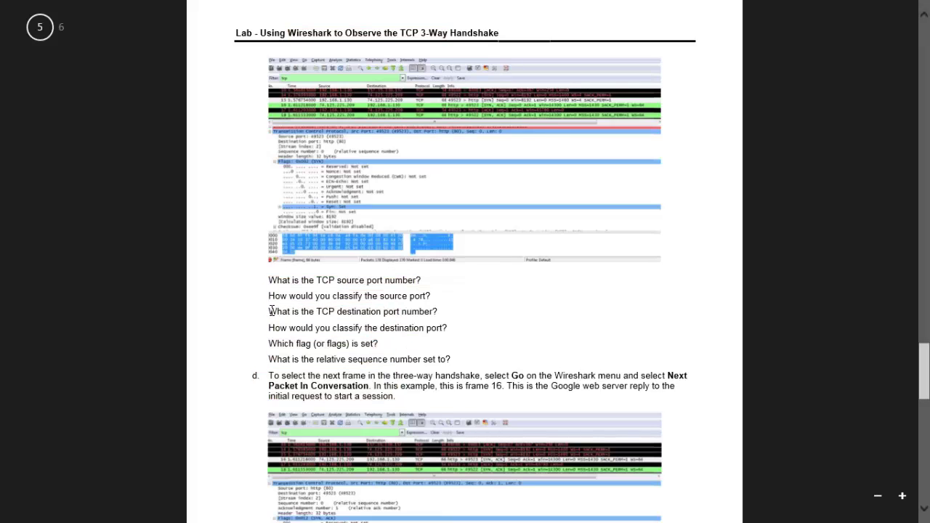
pyautogui.moveTo(300, 297); pyautogui.dragTo(421, 294)
pyautogui.click(345, 290)
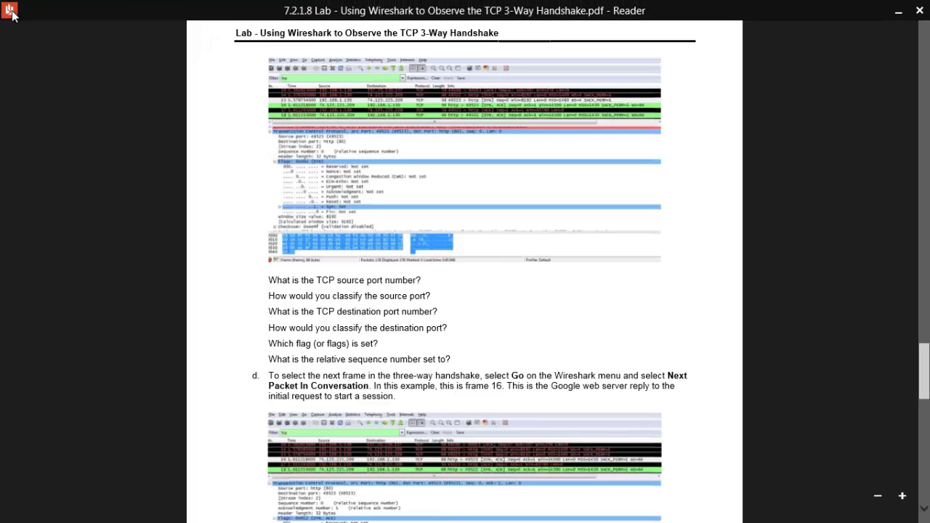
# - Return to Wireshark and examine the source and destination ports in frame 412's TCP header
pyautogui.click(9, 8)
pyautogui.click(40, 54)
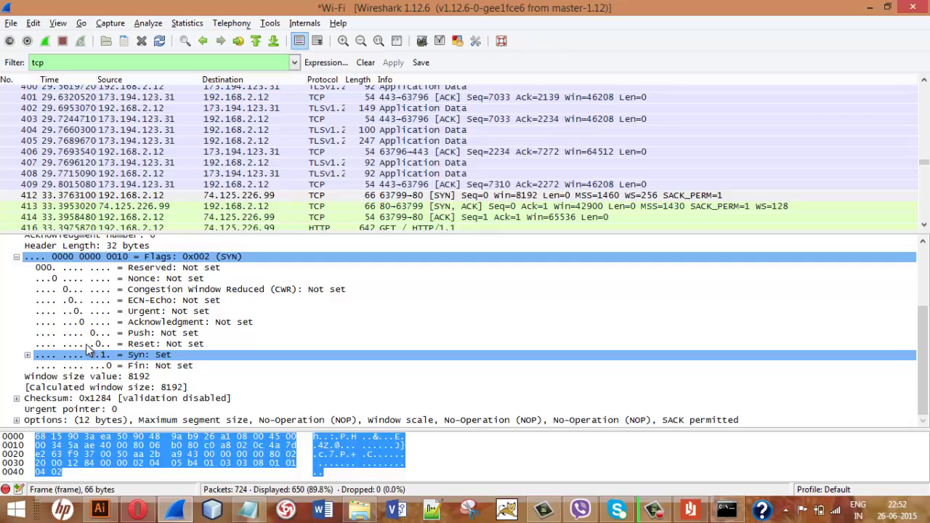
pyautogui.click(64, 197)
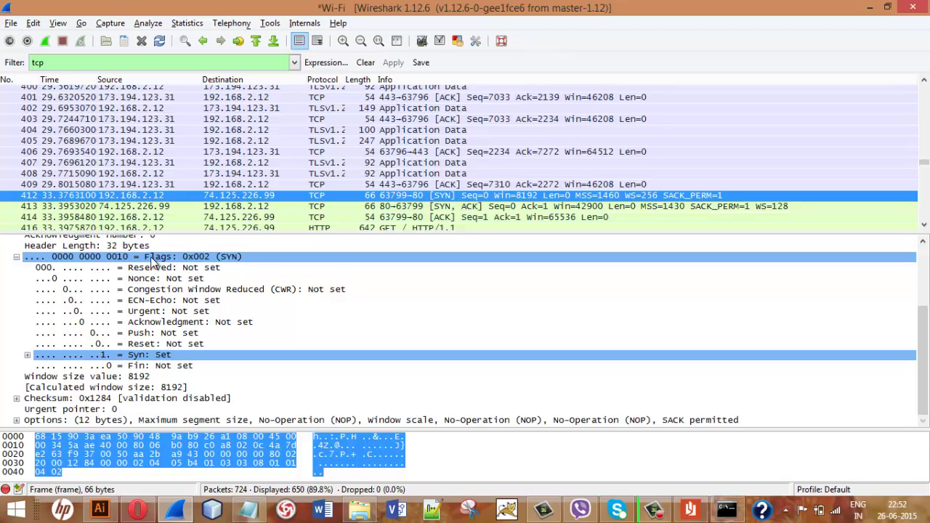
pyautogui.moveTo(921, 354); pyautogui.dragTo(921, 294)
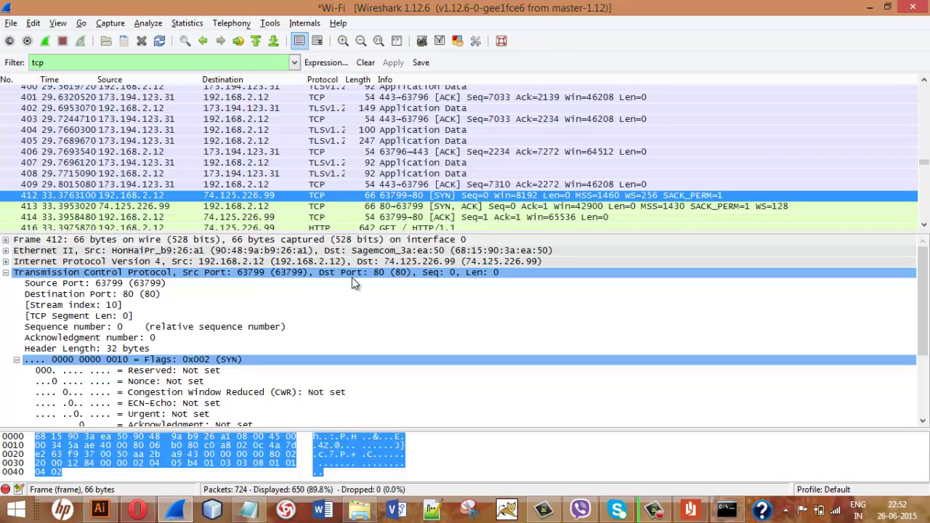
# - Recheck the page 5 questions in the lab PDF, and return to Wireshark to examine frame 412's flags and sequence number
pyautogui.click(690, 510)
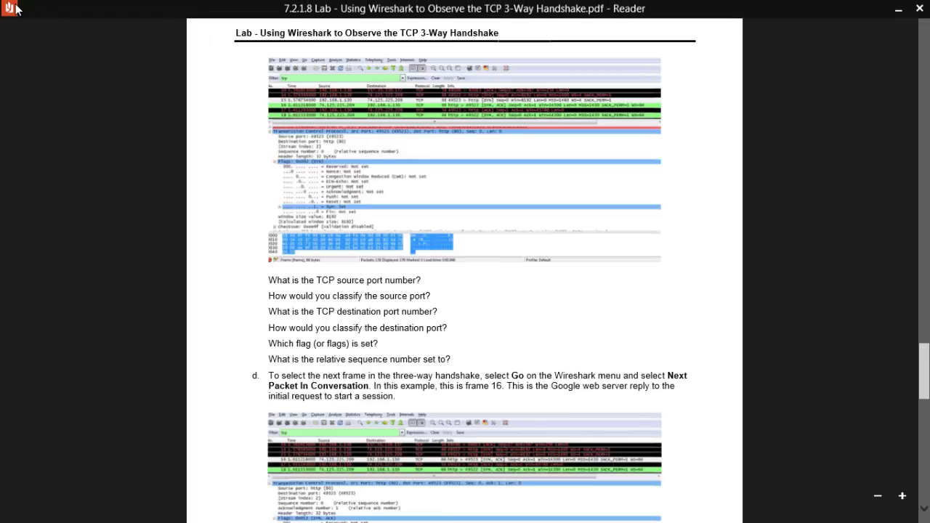
pyautogui.click(8, 10)
pyautogui.click(42, 52)
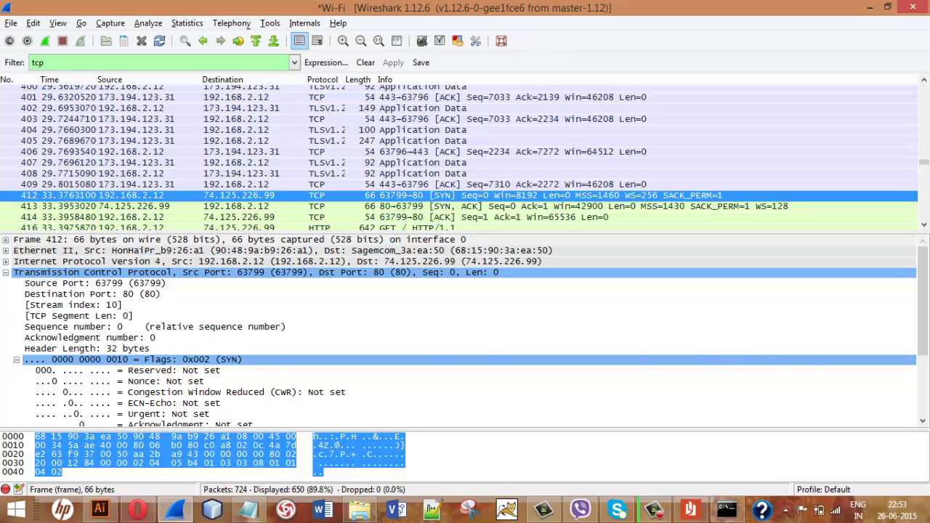
pyautogui.scroll(-2, 925, 327)
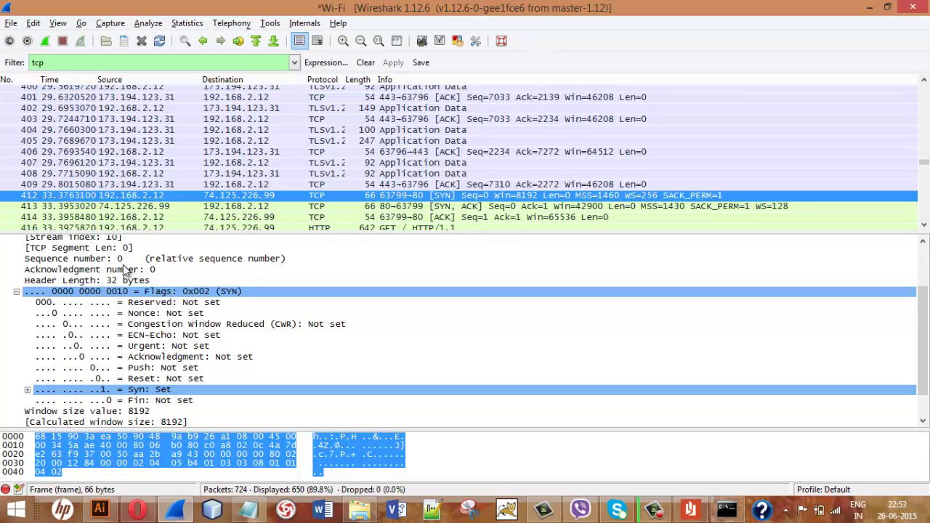
# - Reread the lab PDF's question on how to classify the source port, and return to the Wireshark capture
pyautogui.click(690, 508)
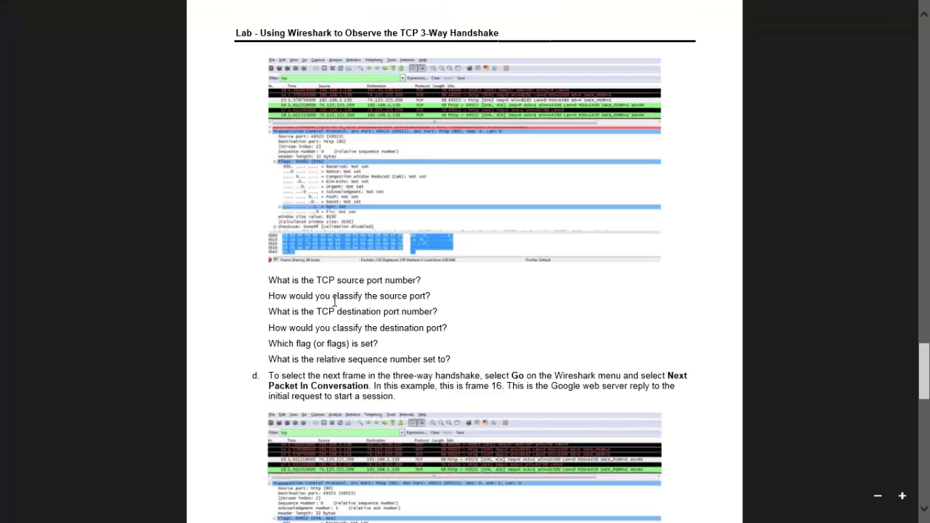
pyautogui.moveTo(332, 295); pyautogui.dragTo(427, 298)
pyautogui.rightClick(427, 298)
pyautogui.click(313, 318)
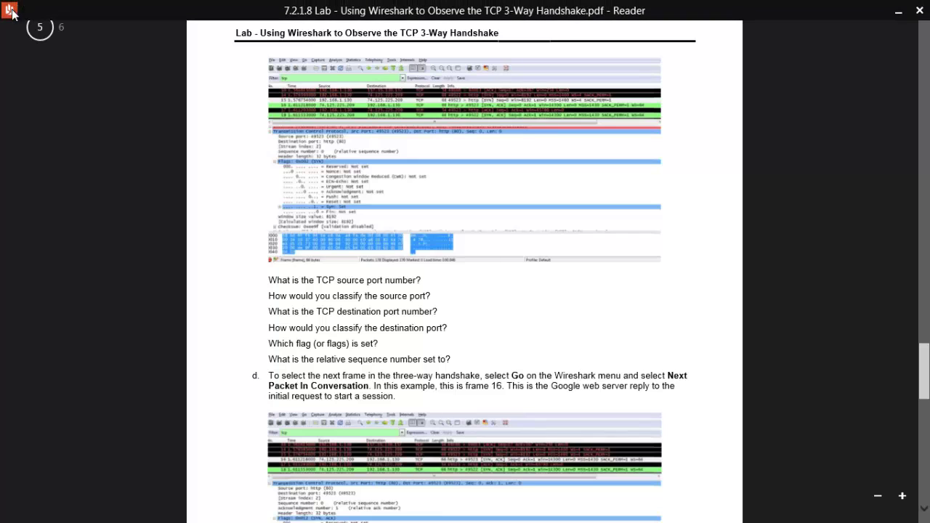
pyautogui.click(9, 11)
pyautogui.click(52, 53)
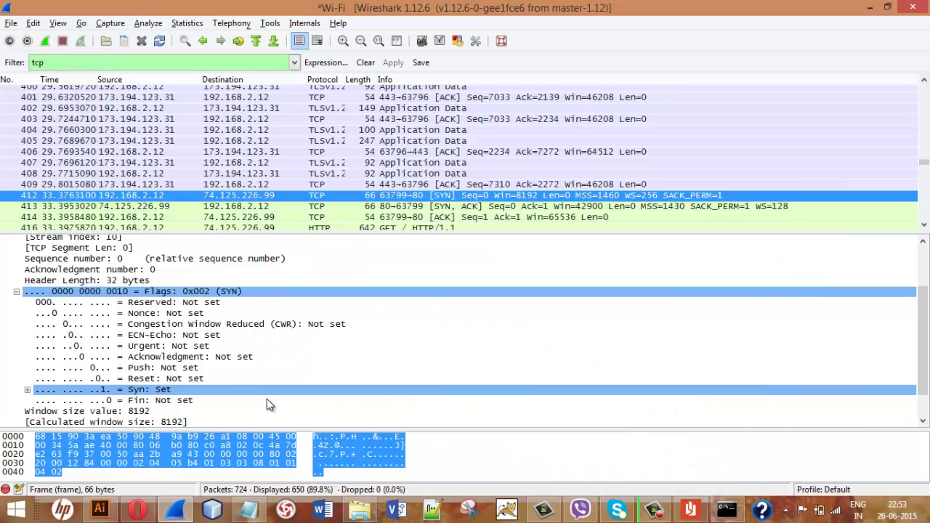
# - Switch to the Notepad notes and copy the tcpipguide.com link about server port number ranges
pyautogui.click(247, 510)
pyautogui.click(300, 392)
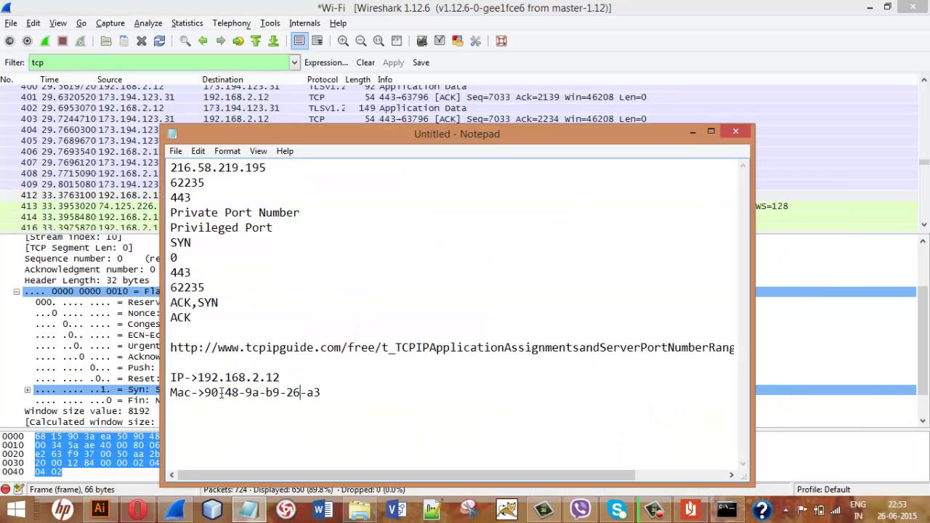
pyautogui.doubleClick(702, 350)
pyautogui.hotkey('ctrl', 'c')
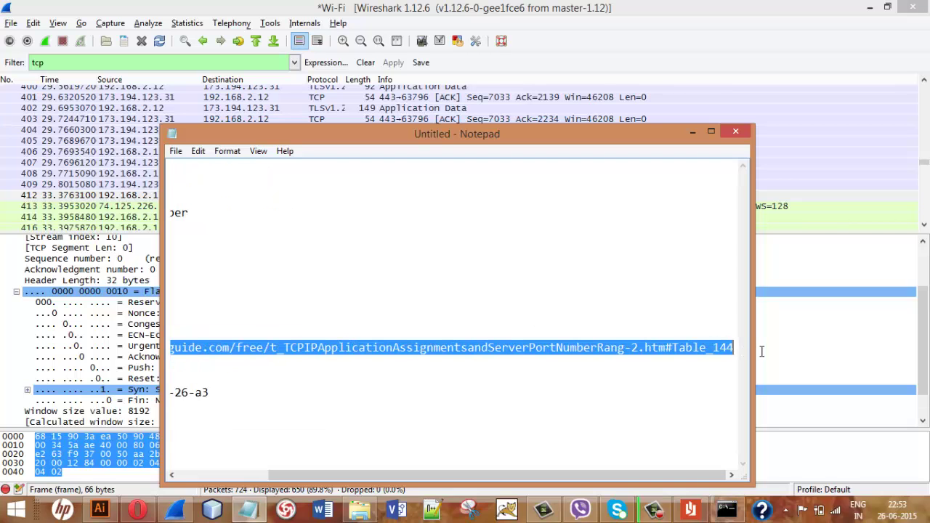
# - Switch to Opera and load the copied tcpipguide.com page on port number ranges in place of the Google results
pyautogui.click(137, 510)
pyautogui.click(168, 67)
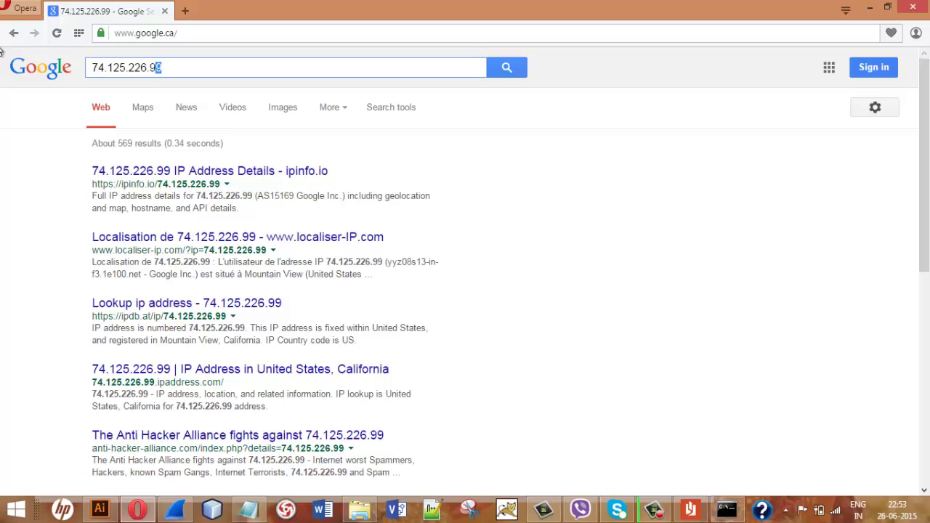
pyautogui.doubleClick(168, 68)
pyautogui.click(149, 35)
pyautogui.hotkey('ctrl', 'v')
pyautogui.press('Return')
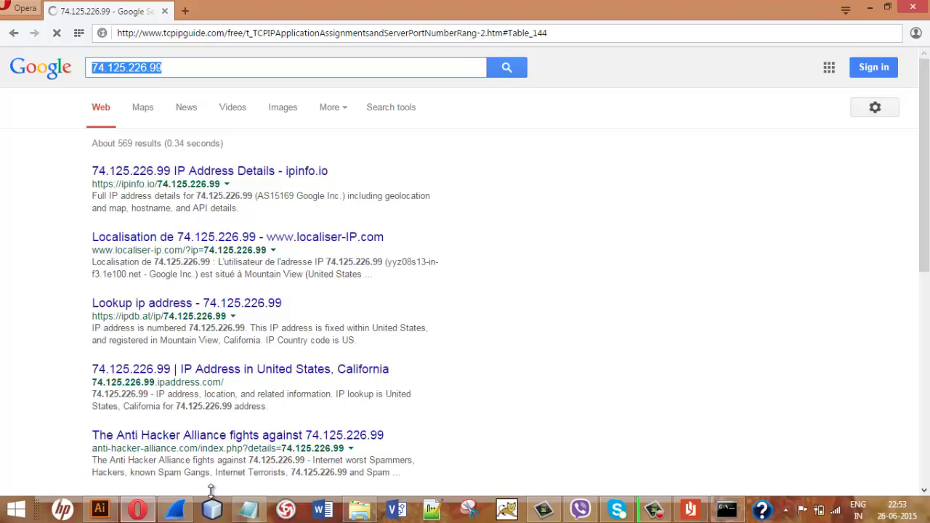
# - Check frame 412's port numbers in Wireshark, and return to Opera to find Table 144 on TCP and UDP port number ranges
pyautogui.click(184, 512)
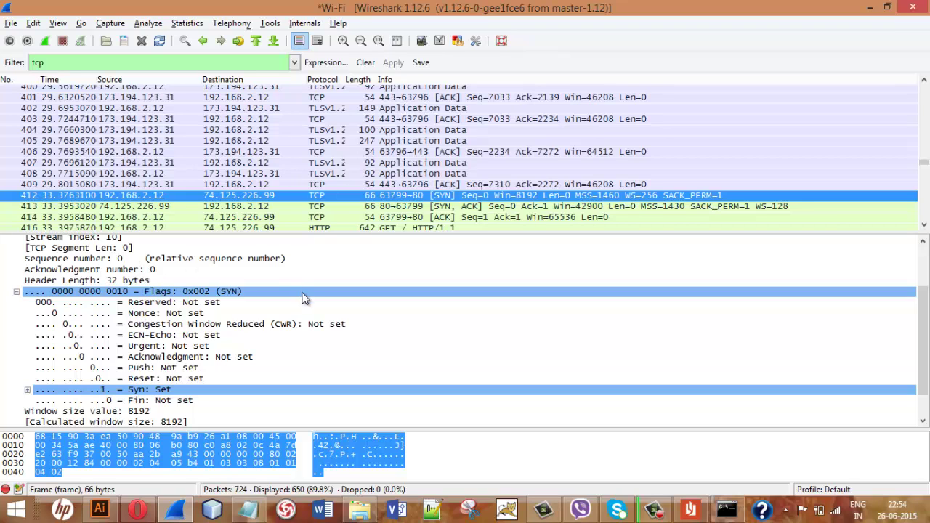
pyautogui.scroll(2, 923, 363)
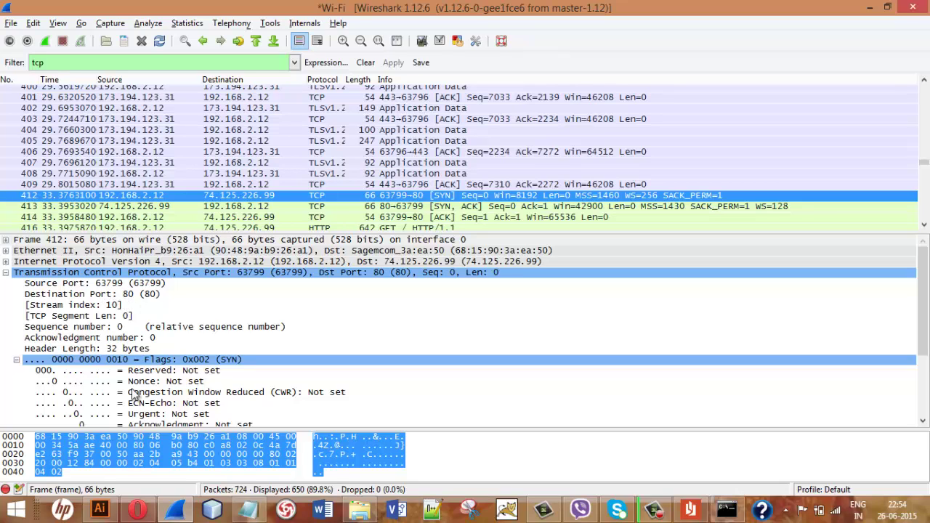
pyautogui.click(138, 510)
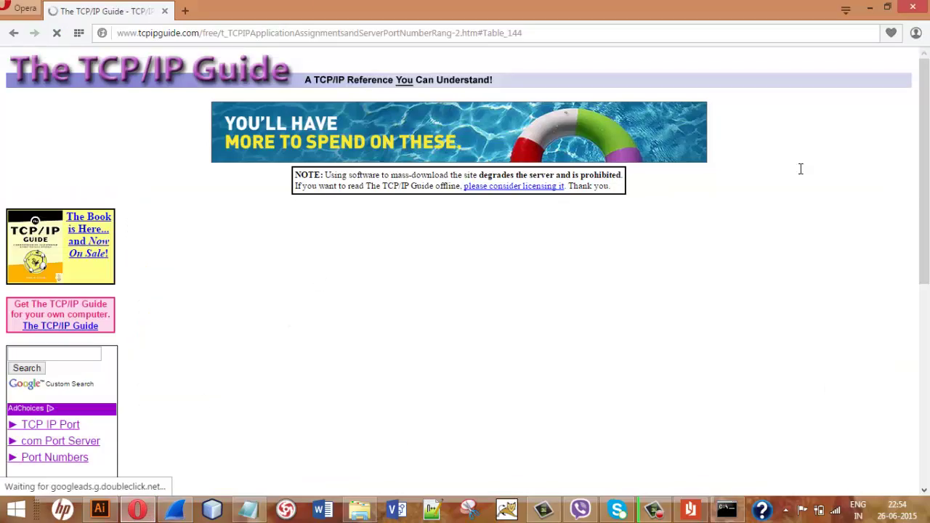
pyautogui.moveTo(925, 149); pyautogui.dragTo(927, 251)
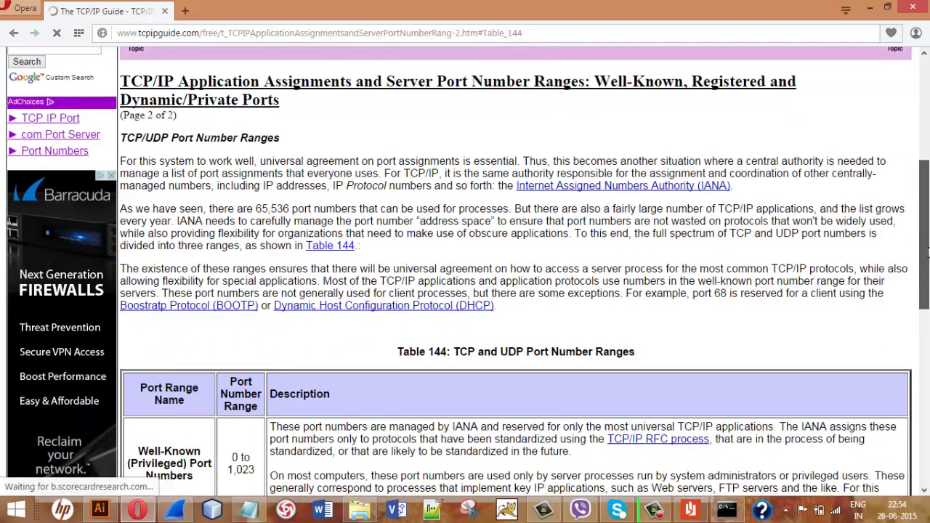
pyautogui.scroll(-5, 928, 251)
pyautogui.scroll(6, 926, 274)
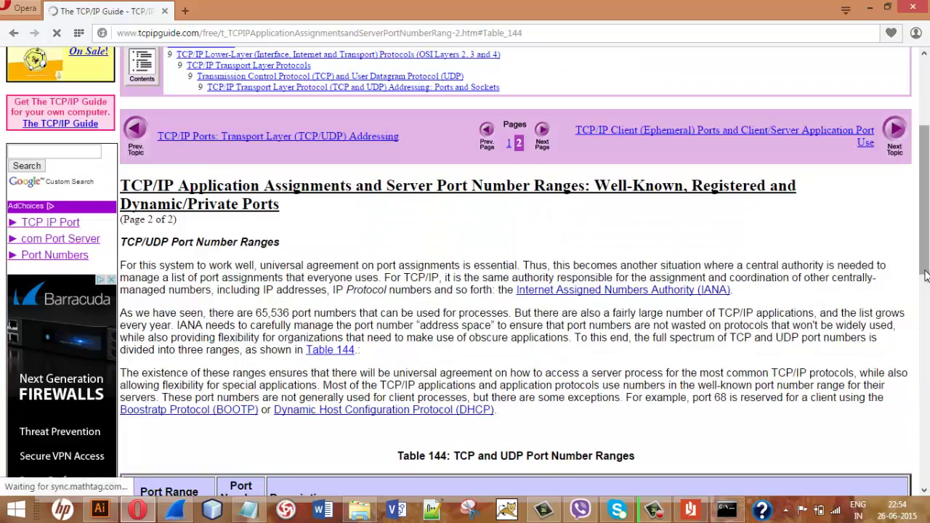
pyautogui.scroll(-5, 926, 275)
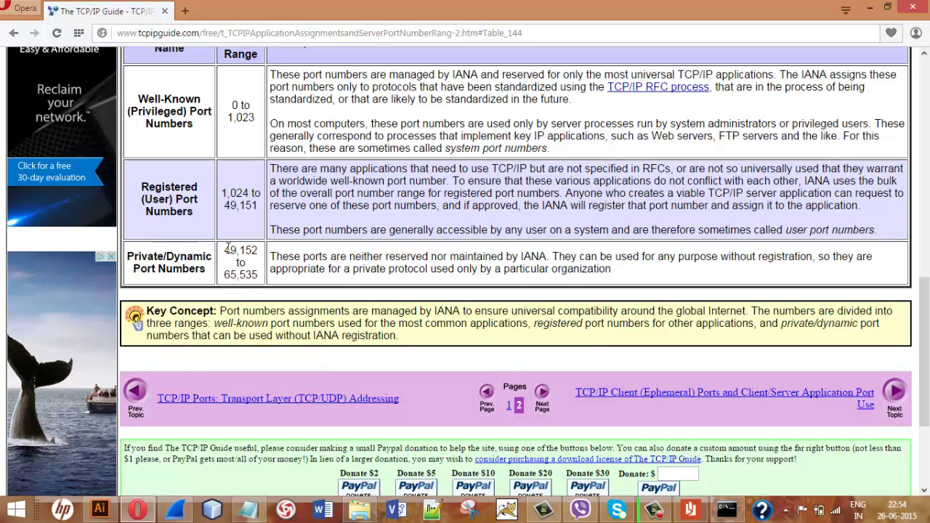
# - Highlight the Private/Dynamic port name and its range of 49,152 to 65,535, and the well-known range of 0 to 1,023, in Table 144
pyautogui.moveTo(227, 248); pyautogui.dragTo(259, 279)
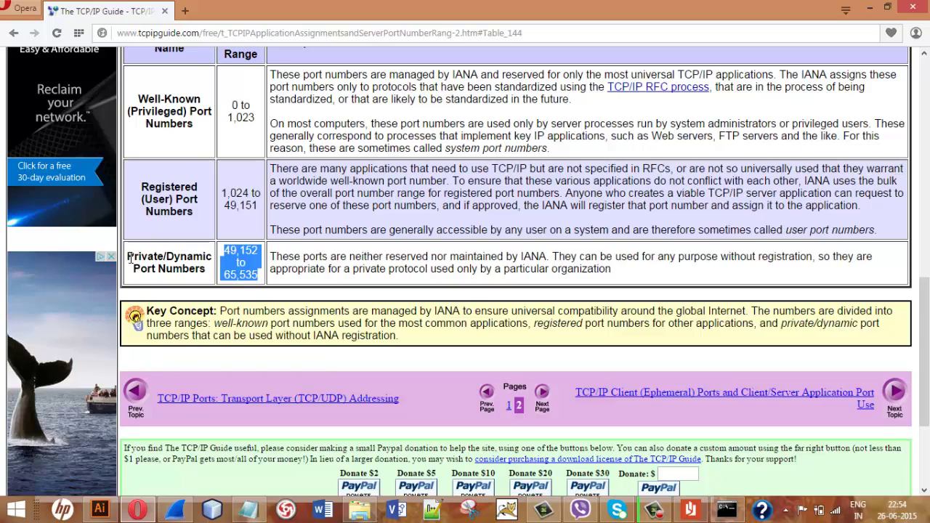
pyautogui.moveTo(128, 259); pyautogui.dragTo(206, 268)
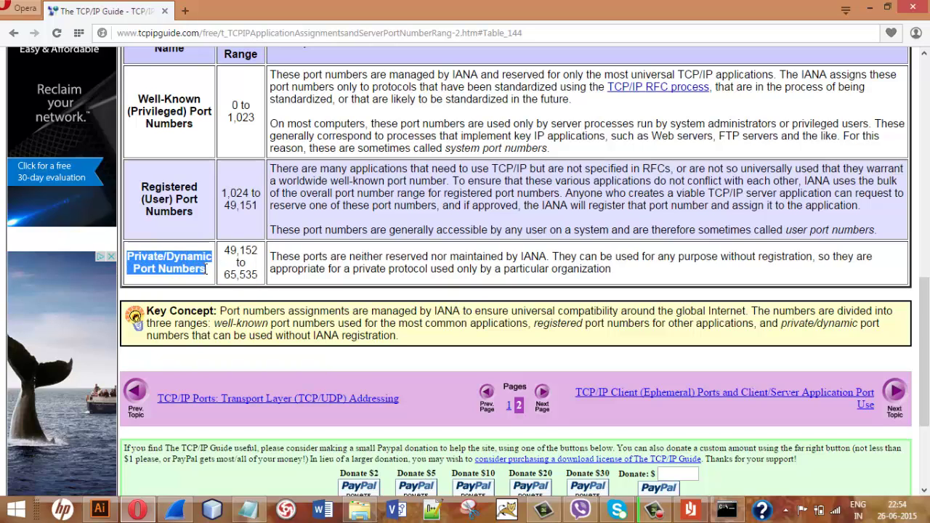
pyautogui.moveTo(226, 247); pyautogui.dragTo(262, 280)
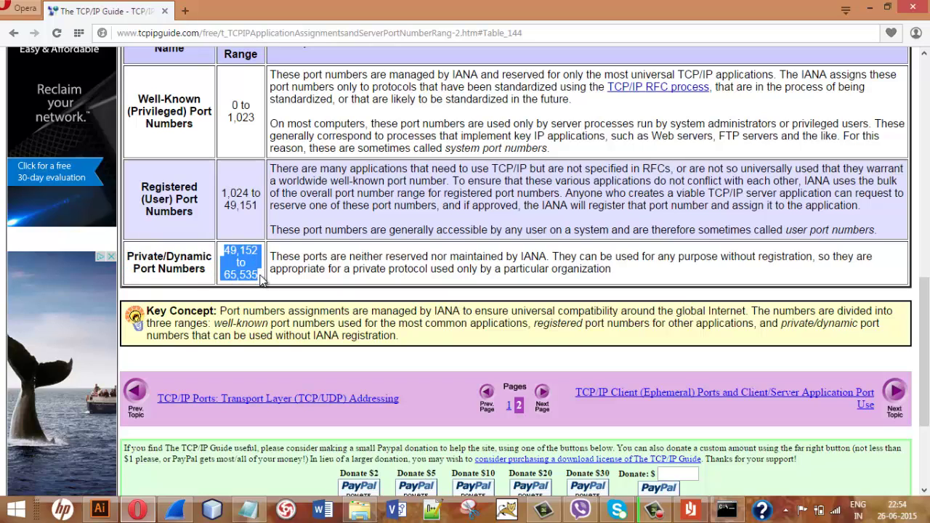
pyautogui.click(254, 118)
pyautogui.moveTo(254, 118); pyautogui.dragTo(233, 109)
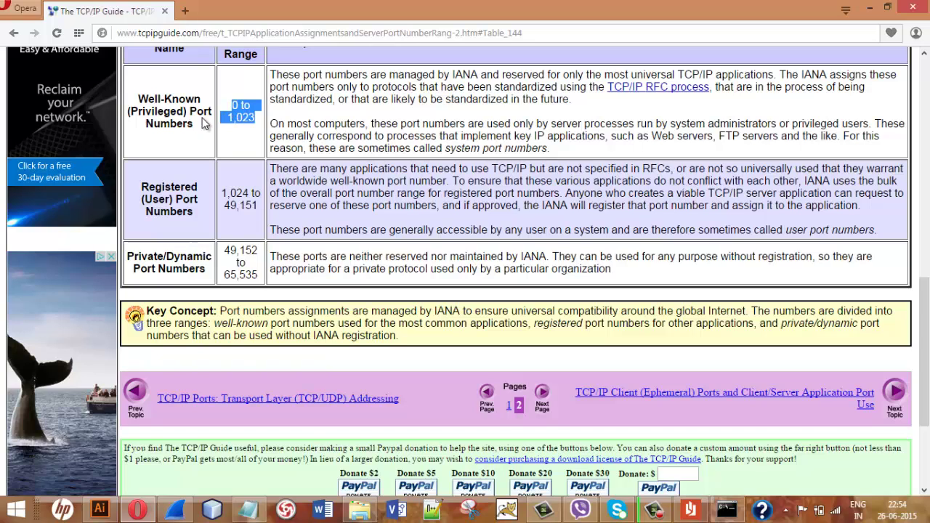
# - Highlight the privileged port name in Table 144, and check the lab PDF in Reader for the port, flag and step d questions
pyautogui.moveTo(195, 125); pyautogui.dragTo(128, 111)
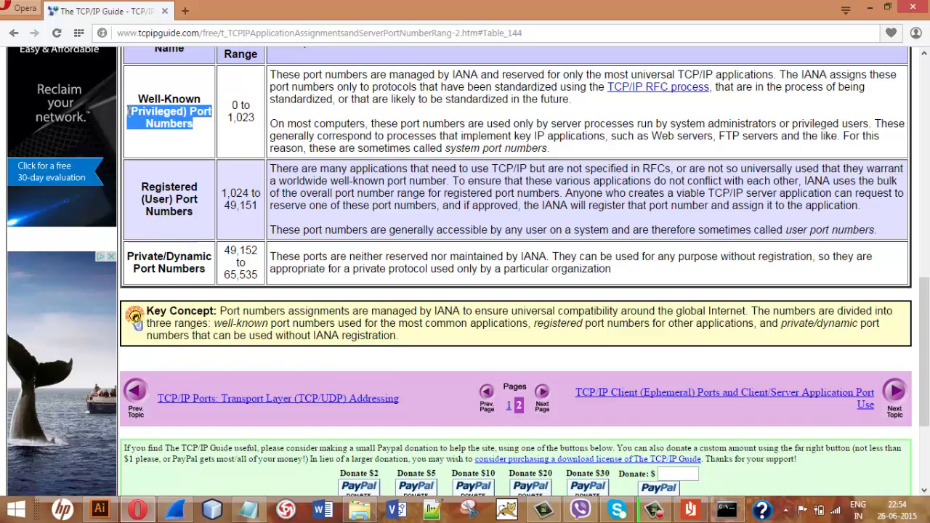
pyautogui.click(255, 145)
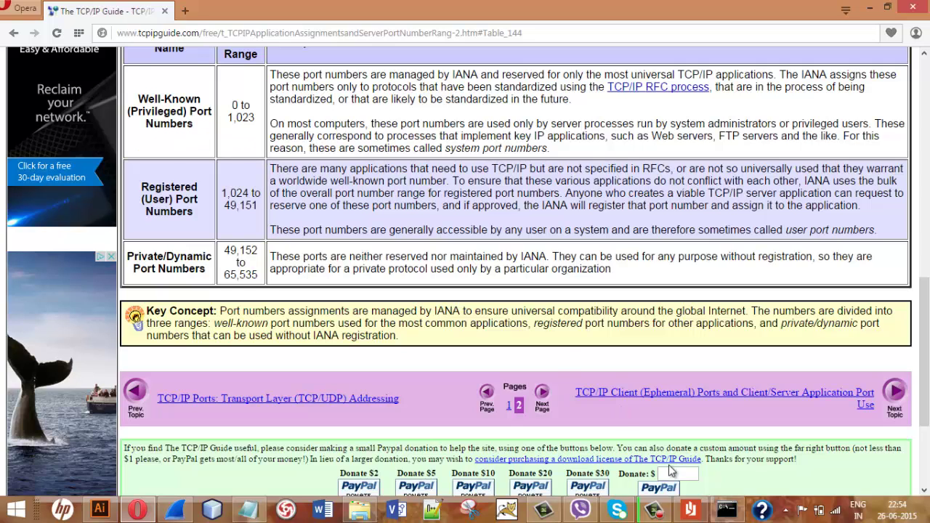
pyautogui.click(690, 510)
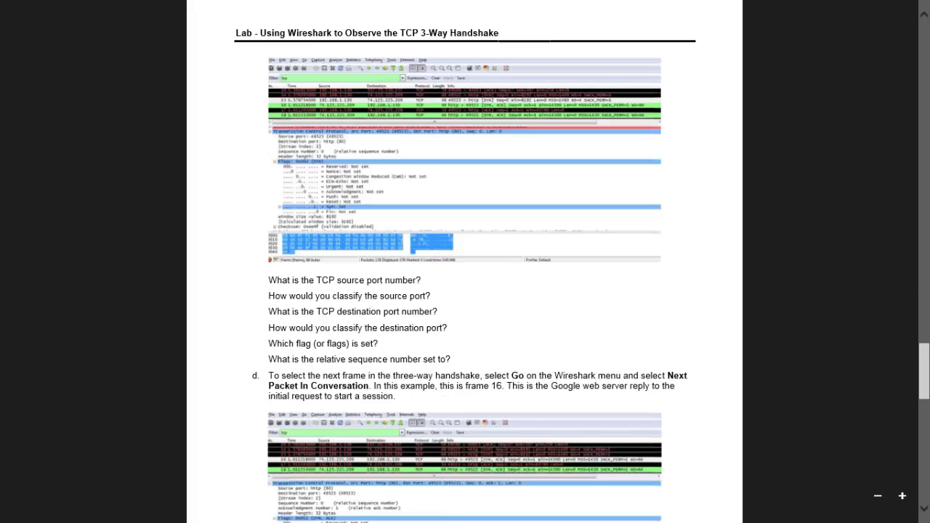
pyautogui.moveTo(923, 358); pyautogui.dragTo(925, 383)
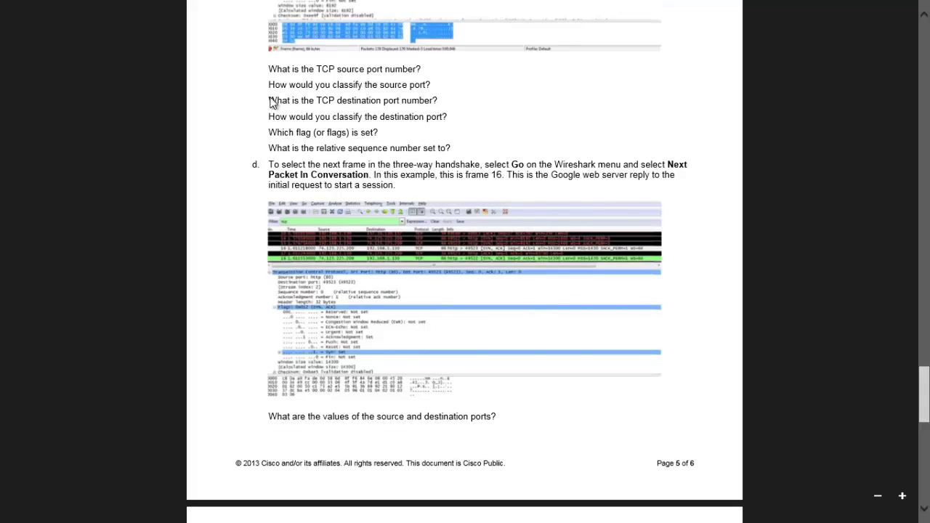
pyautogui.click(8, 6)
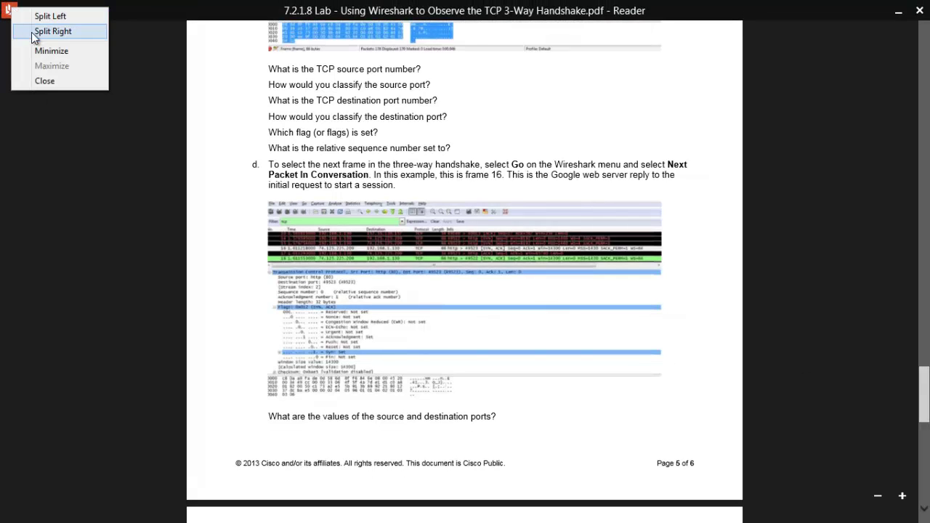
pyautogui.click(38, 51)
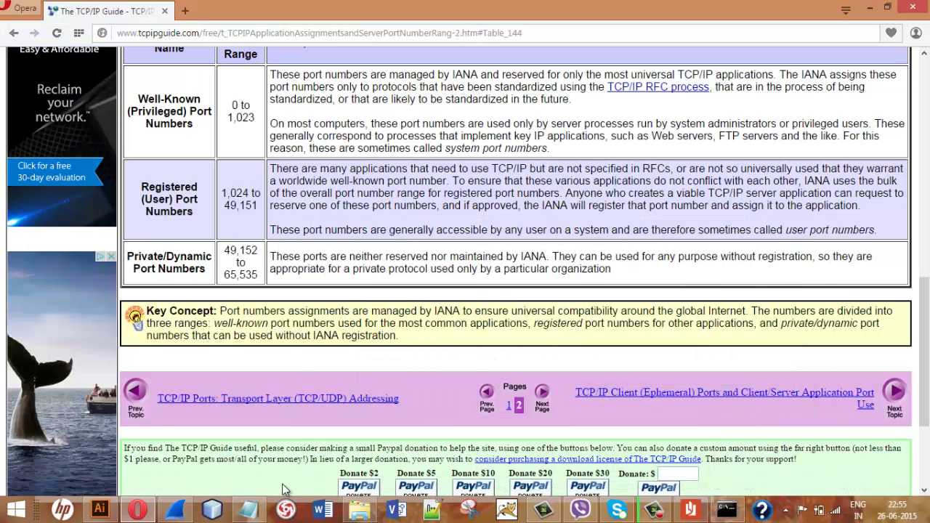
# - Switch to Wireshark and examine frame 413's TCP ports, sequence and acknowledgment numbers, and its Acknowledgment and Syn flags
pyautogui.click(174, 508)
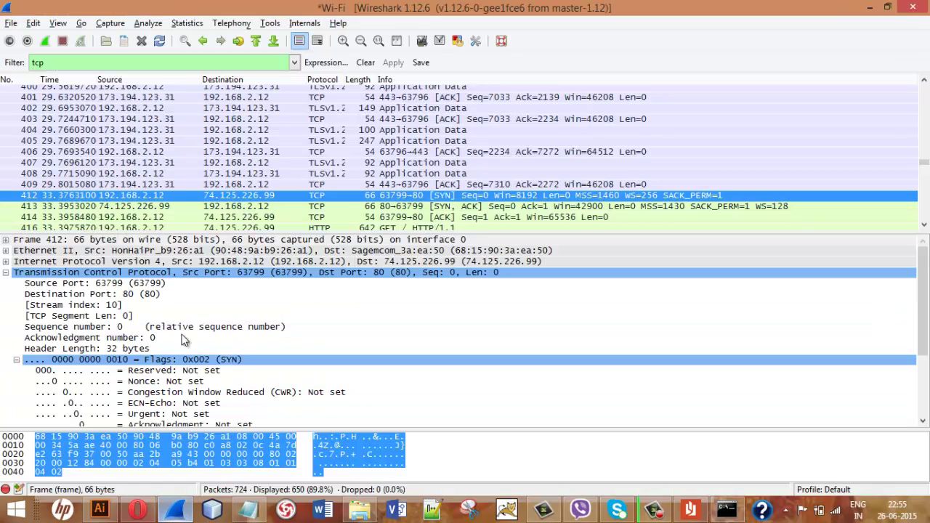
pyautogui.click(109, 207)
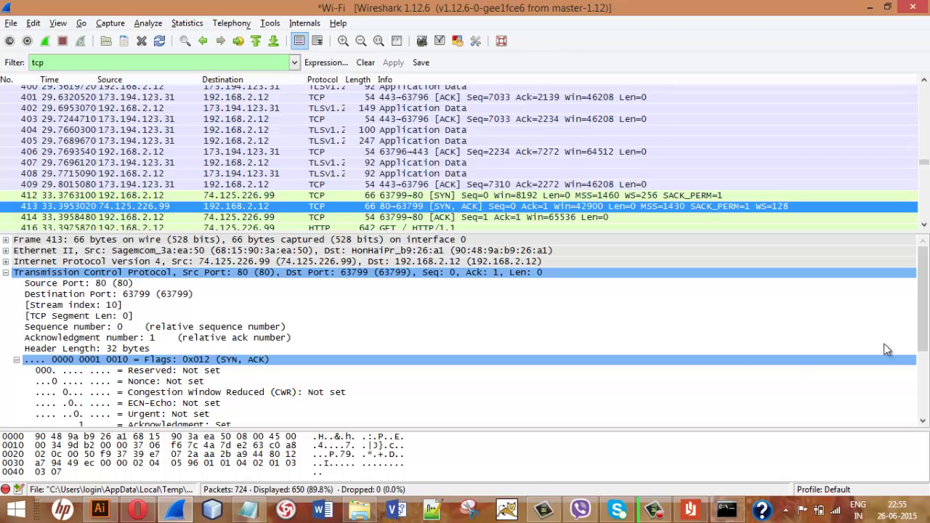
pyautogui.moveTo(920, 298); pyautogui.dragTo(921, 340)
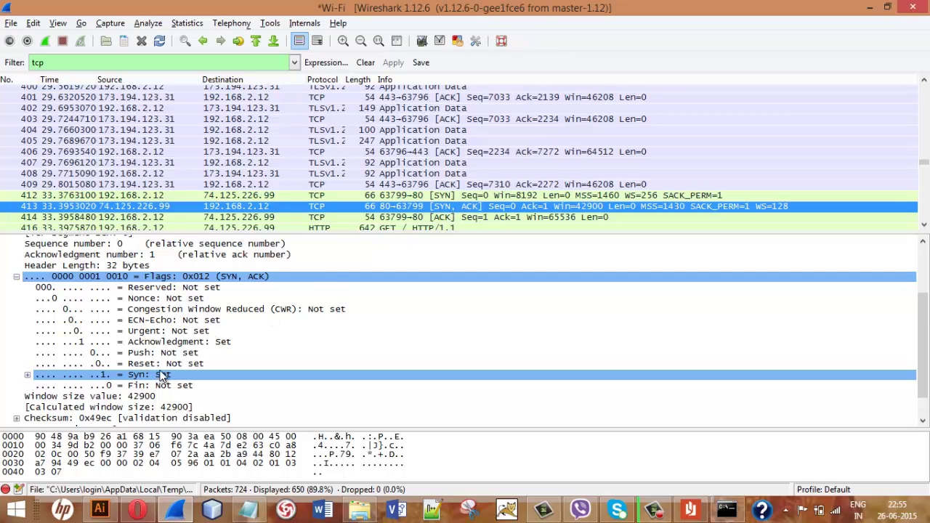
pyautogui.click(149, 342)
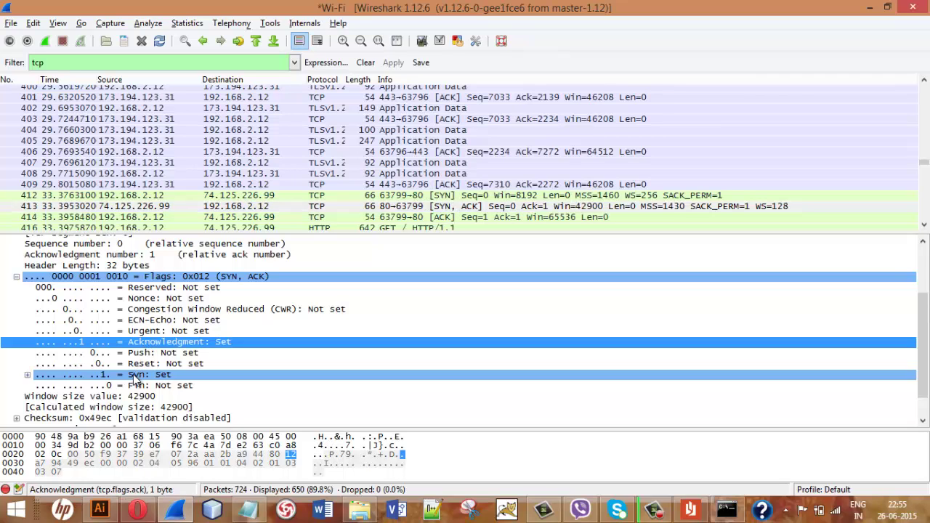
pyautogui.click(135, 376)
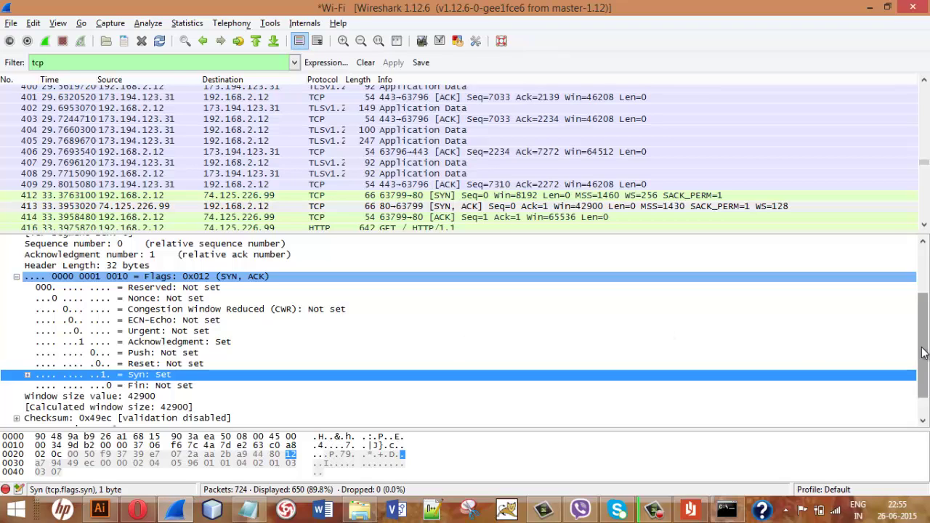
pyautogui.scroll(3, 923, 352)
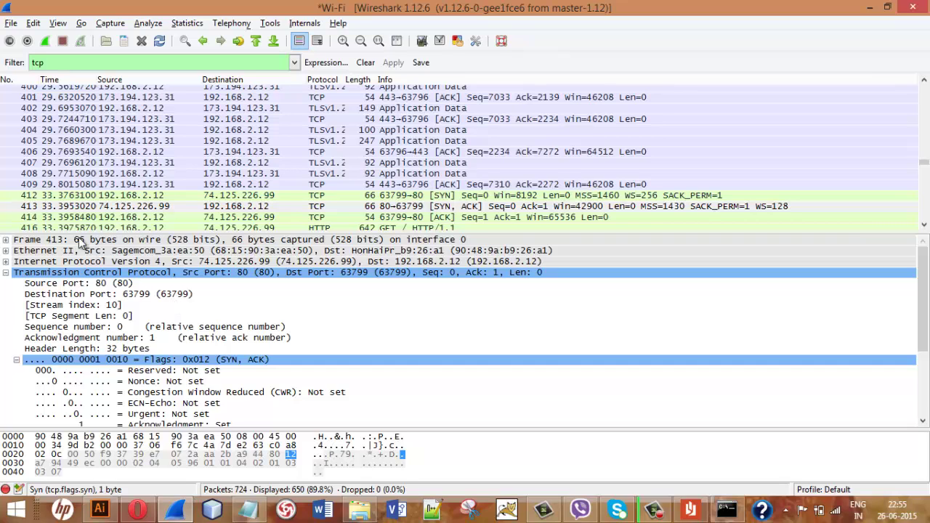
# - Select frame 414, the final ACK of the handshake, and examine its TCP ports, sequence numbers and flags
pyautogui.click(59, 218)
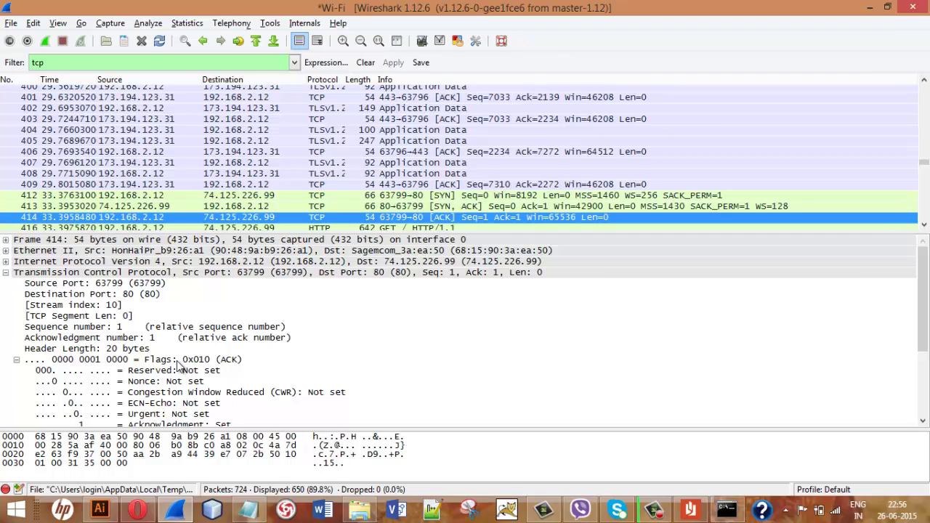
pyautogui.scroll(-3, 915, 307)
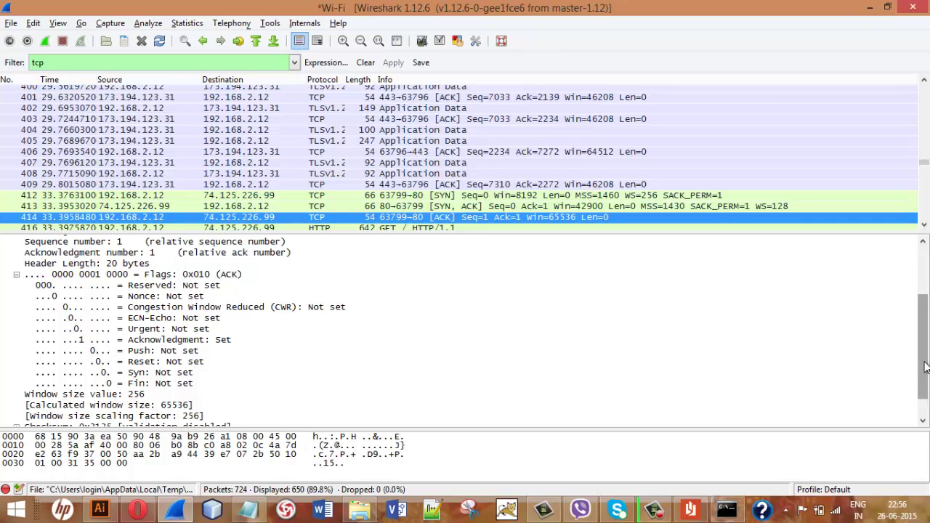
pyautogui.moveTo(922, 366); pyautogui.dragTo(922, 342)
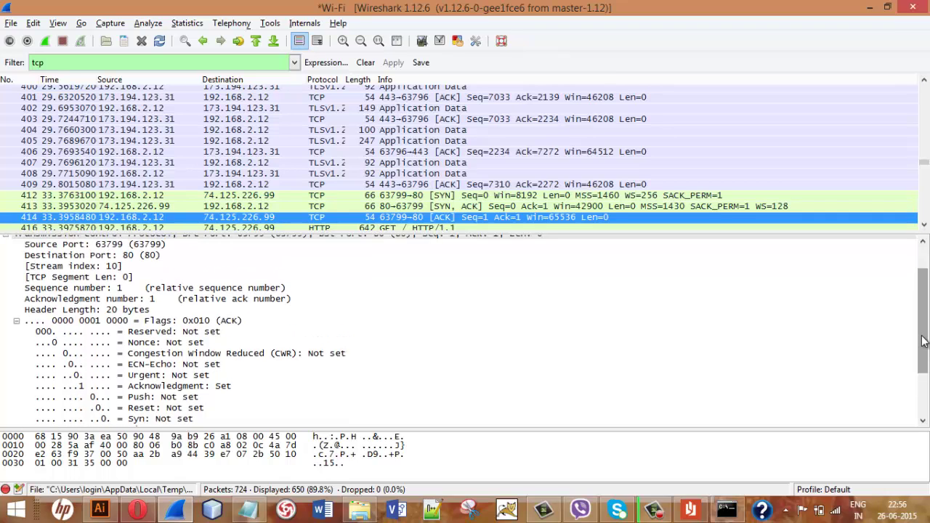
pyautogui.moveTo(922, 341); pyautogui.dragTo(922, 321)
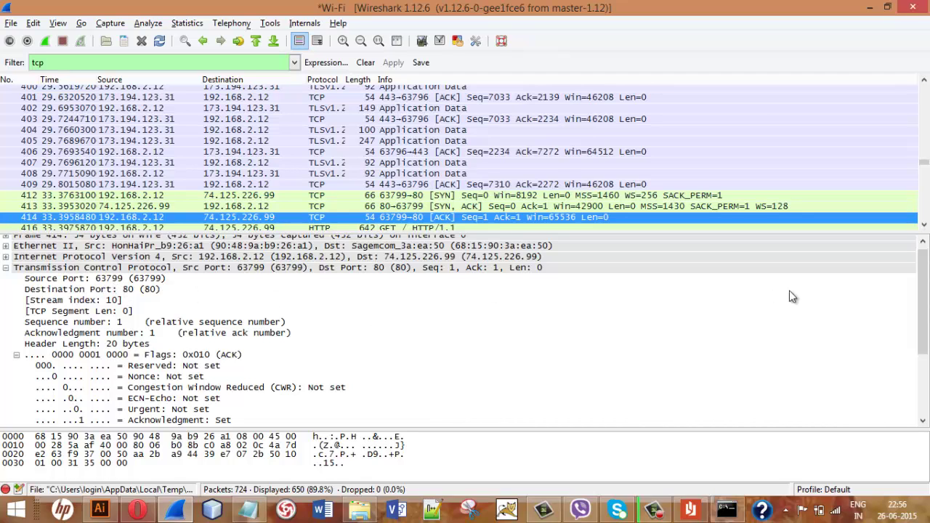
pyautogui.moveTo(928, 300)
pyautogui.mouseDown()
pyautogui.moveTo(922, 318)
pyautogui.moveTo(923, 307)
pyautogui.mouseUp()
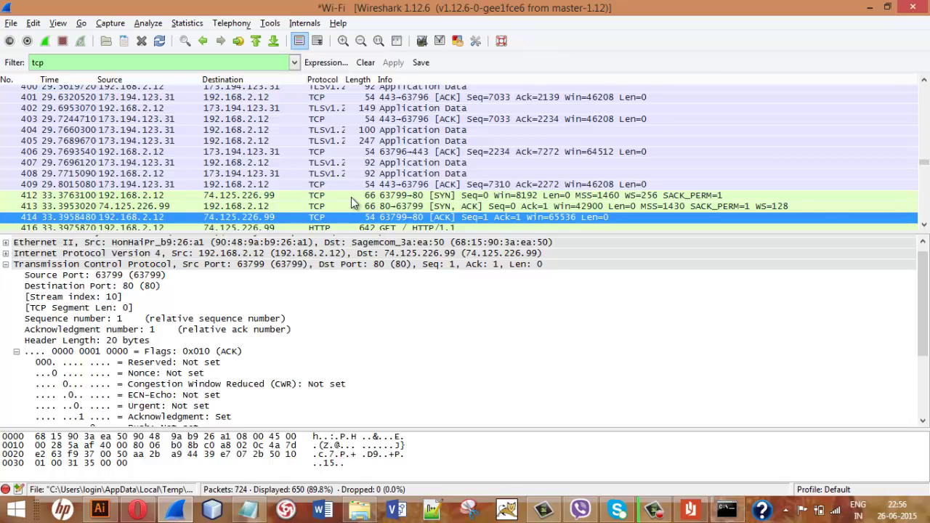
pyautogui.click(652, 509)
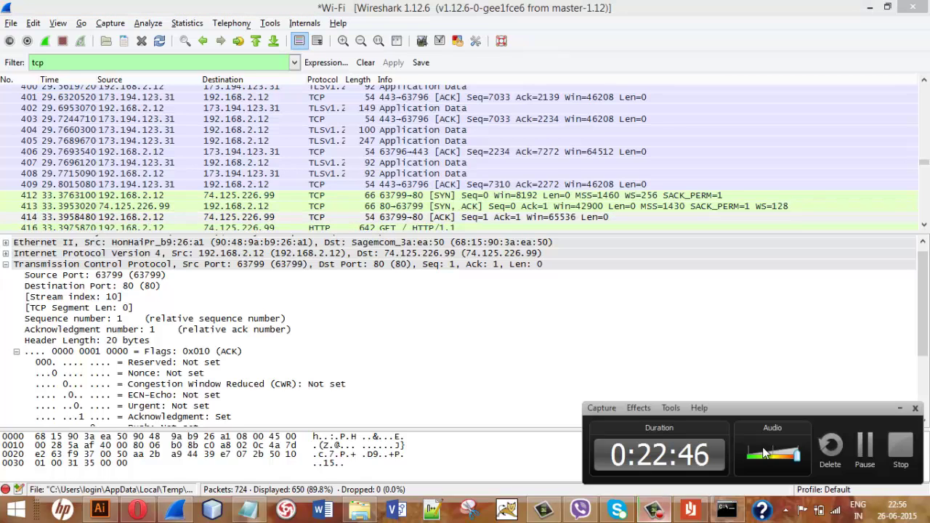